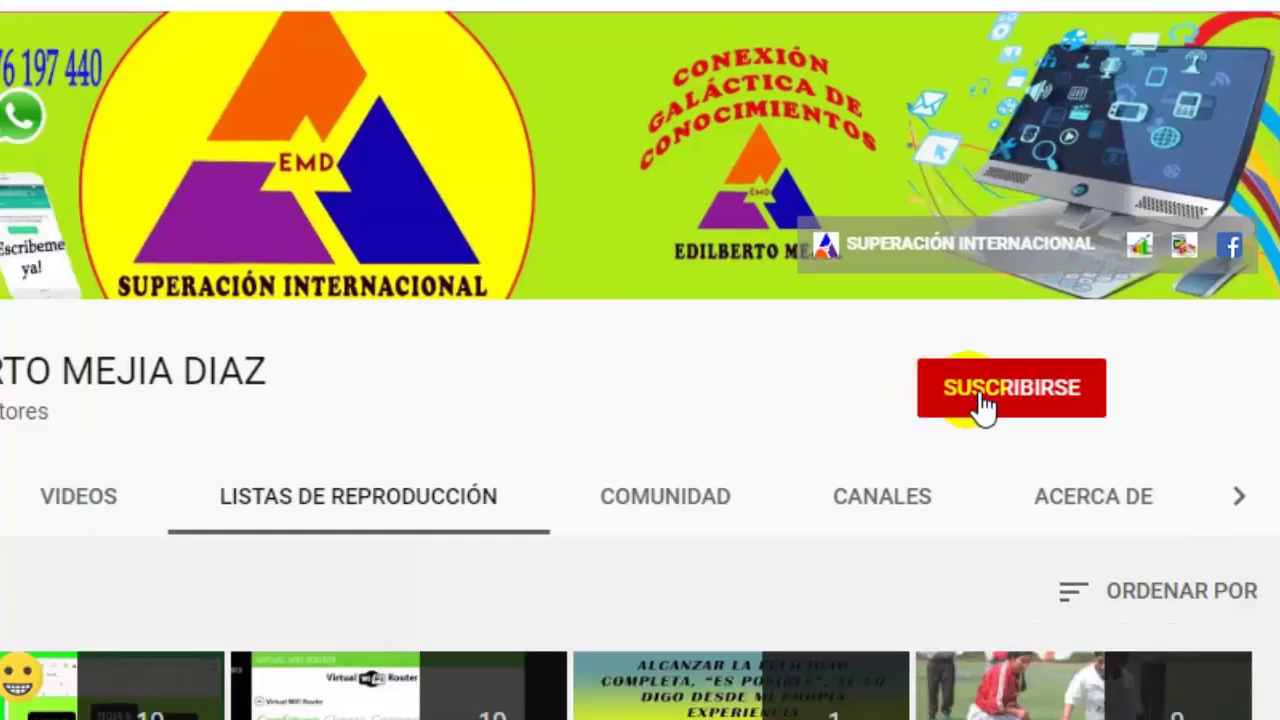
# Step: Subscribe to the channel with bell notifications set to Todos, then minimize the browser
pyautogui.click(985, 392)
pyautogui.click(1084, 396)
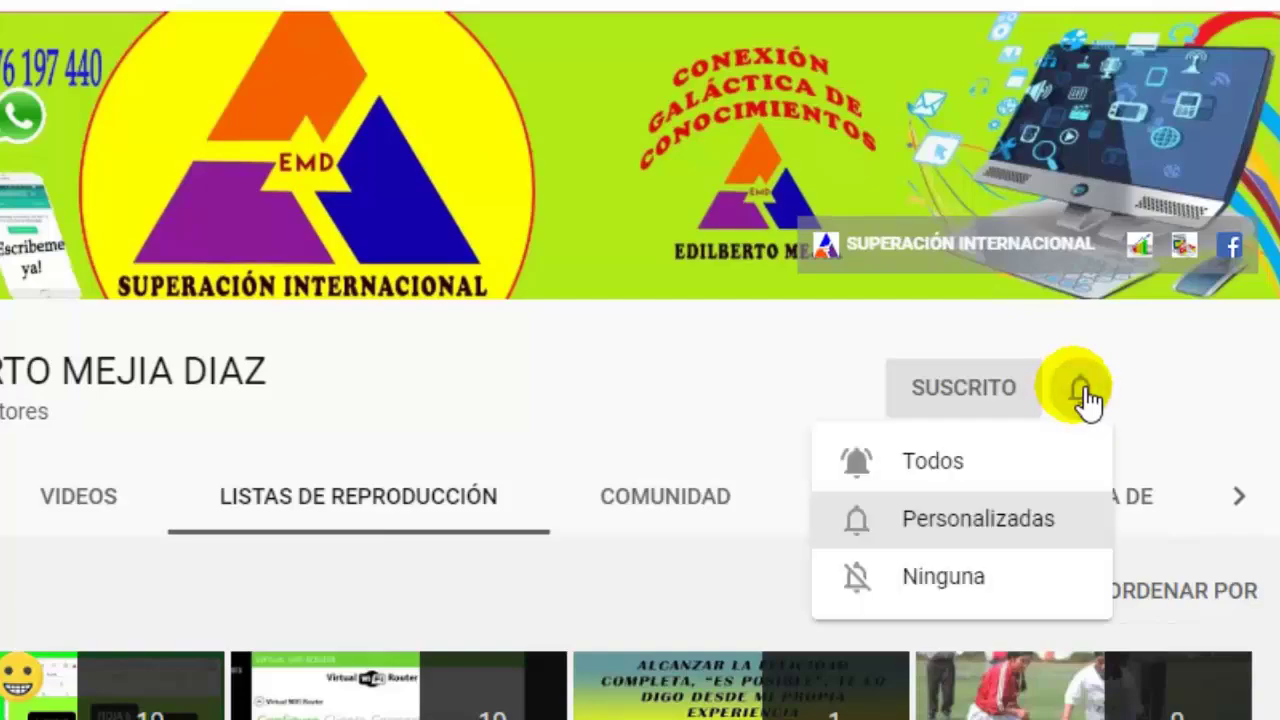
pyautogui.click(960, 465)
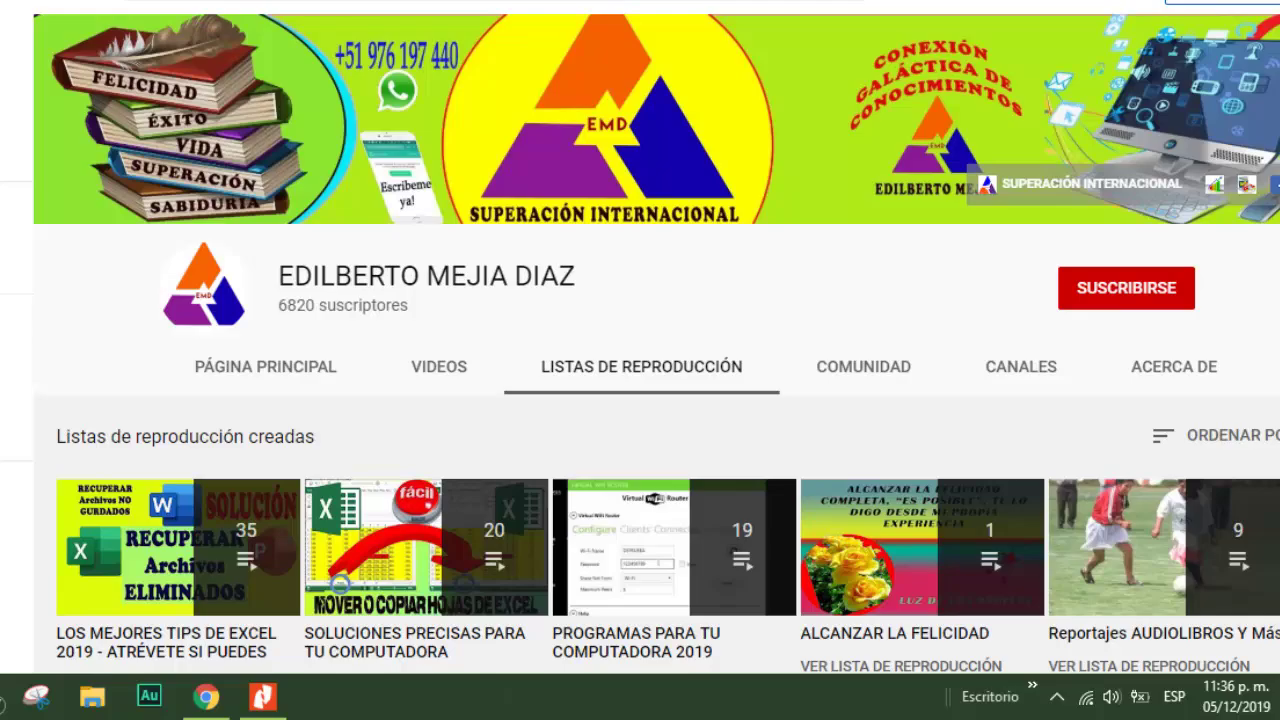
pyautogui.click(206, 697)
# Step: Search Windows for 'powe' and launch PowerPoint
pyautogui.click(27, 705)
pyautogui.write('powe')
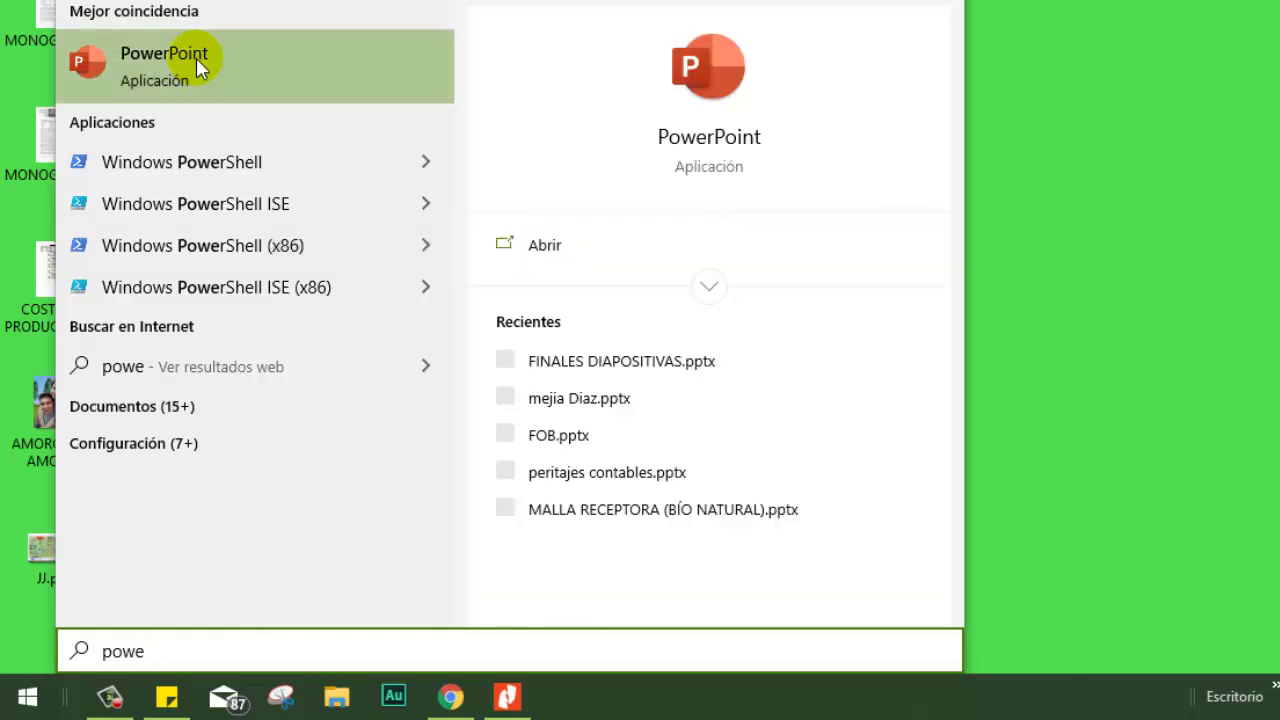
pyautogui.click(196, 57)
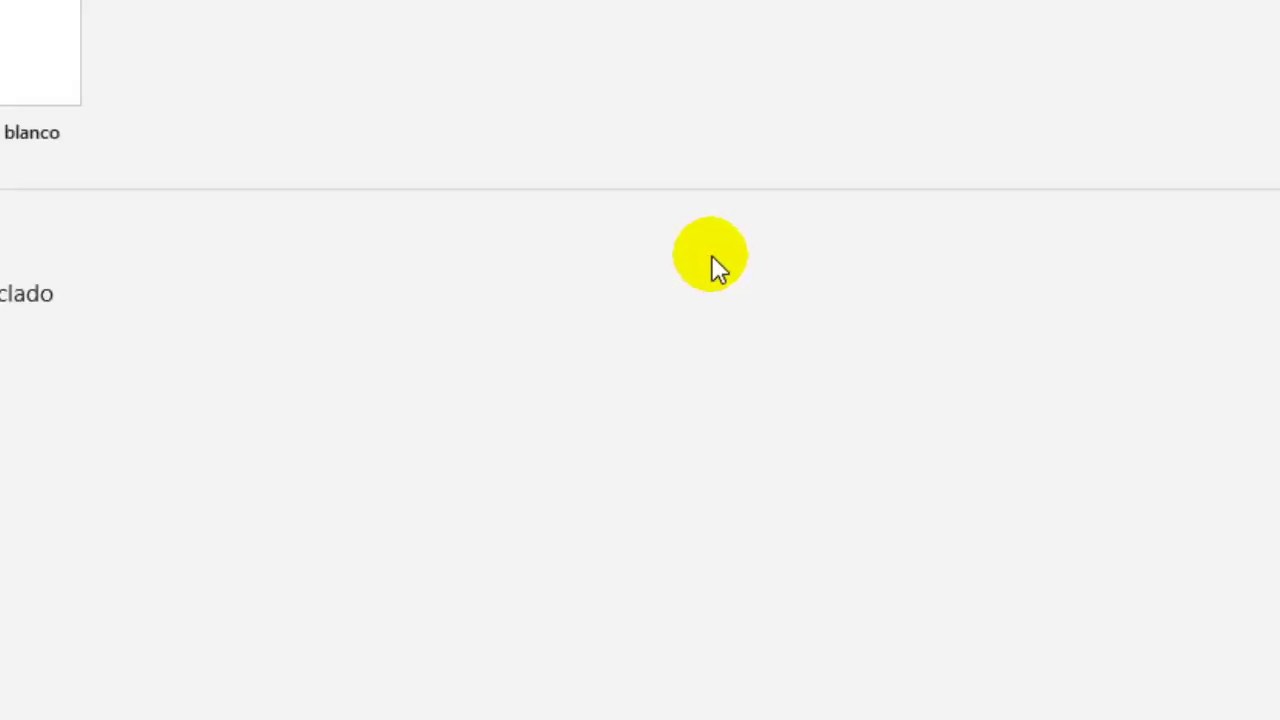
# Step: Create a blank presentation and add three slides after slide 1, making four slides
pyautogui.click(251, 157)
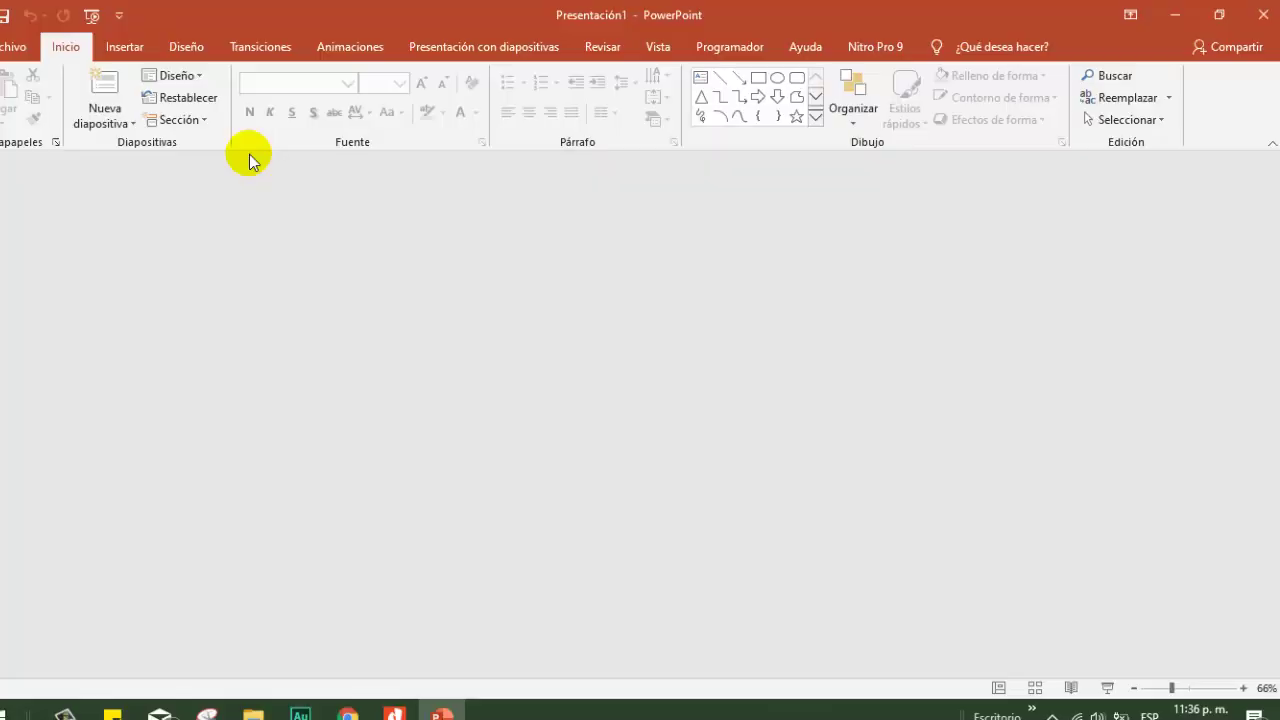
pyautogui.click(55, 278)
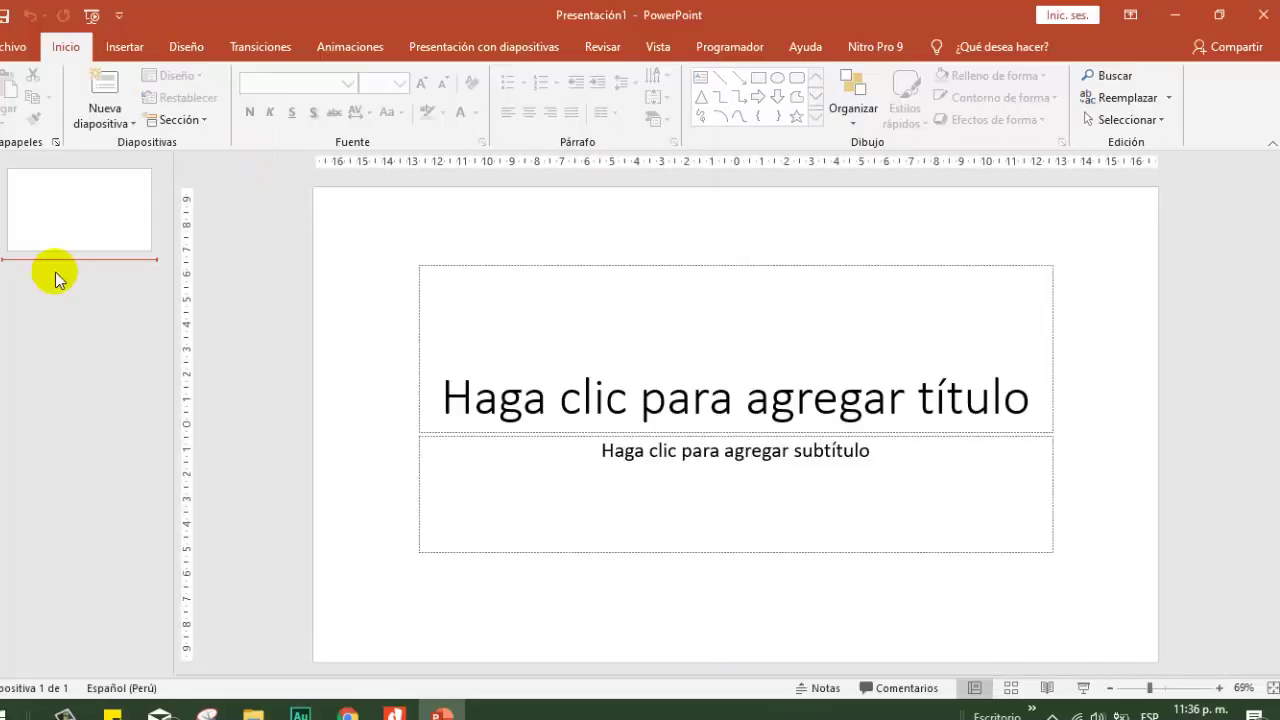
pyautogui.press('Return')
pyautogui.click(109, 260)
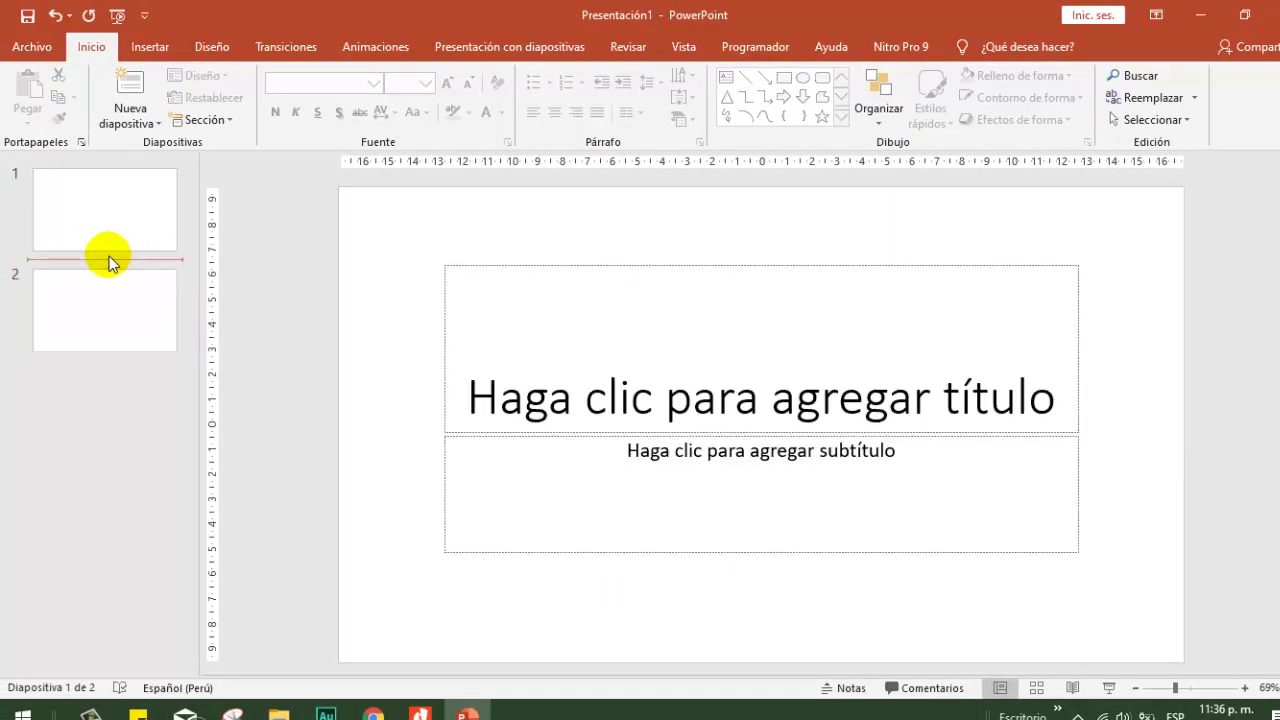
pyautogui.press('Return')
pyautogui.click(109, 258)
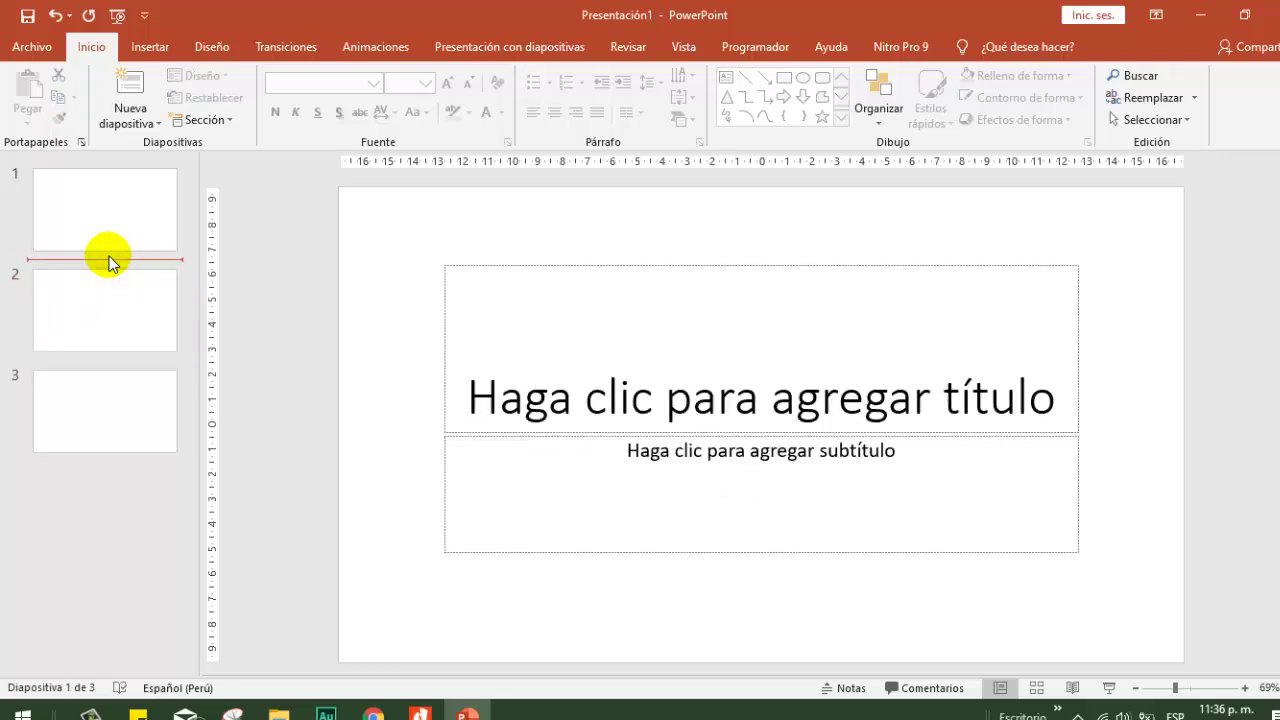
pyautogui.press('Return')
pyautogui.click(270, 47)
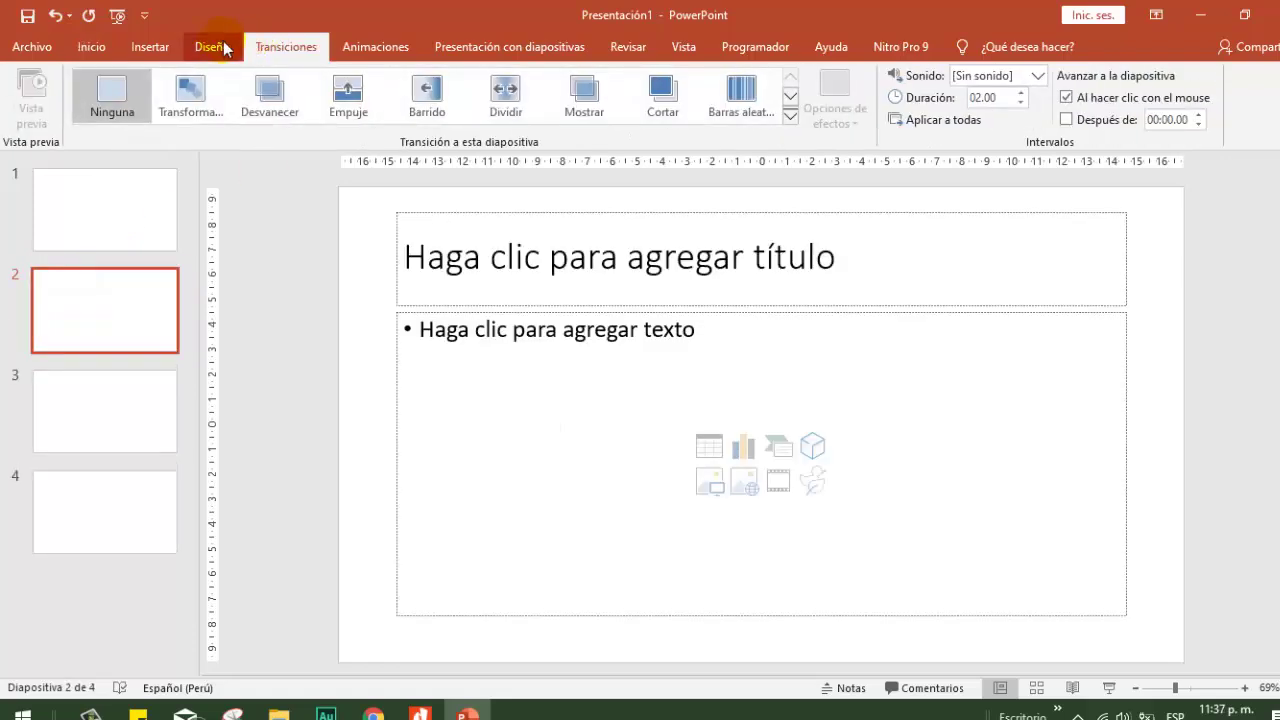
# Step: Apply the green Faceta theme to Presentación1 from the Diseño tab
pyautogui.click(212, 47)
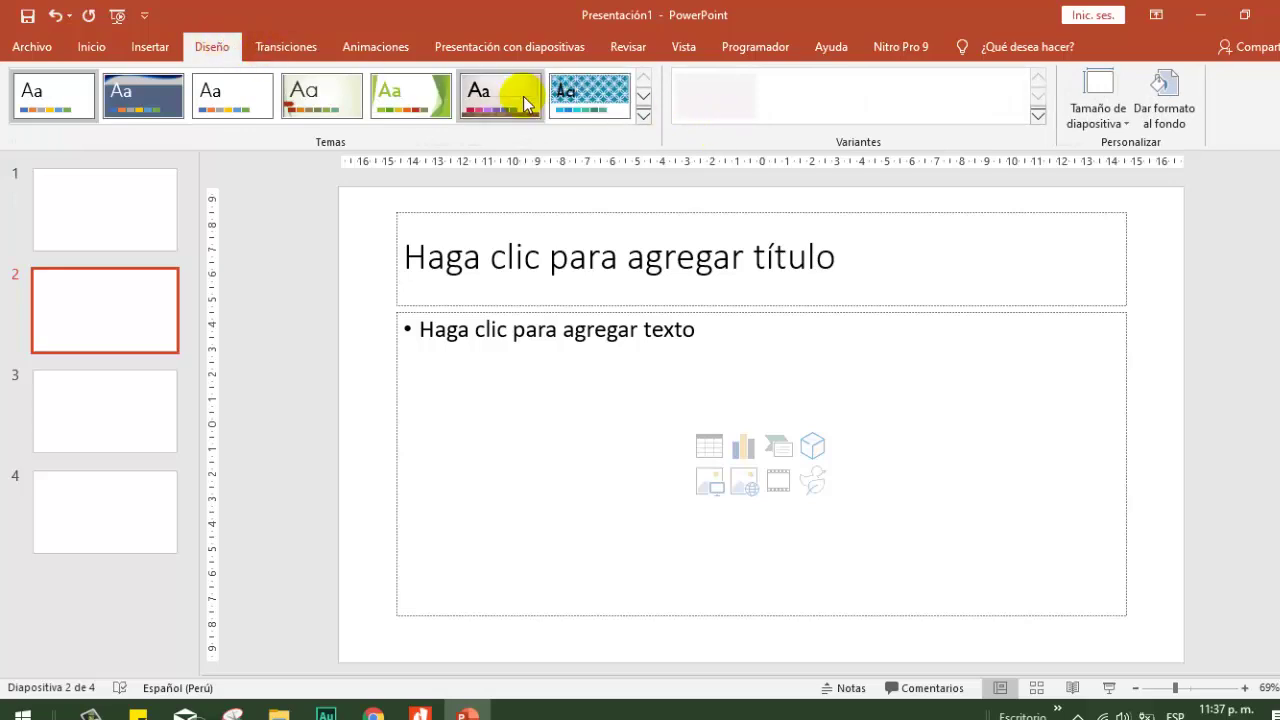
pyautogui.click(425, 105)
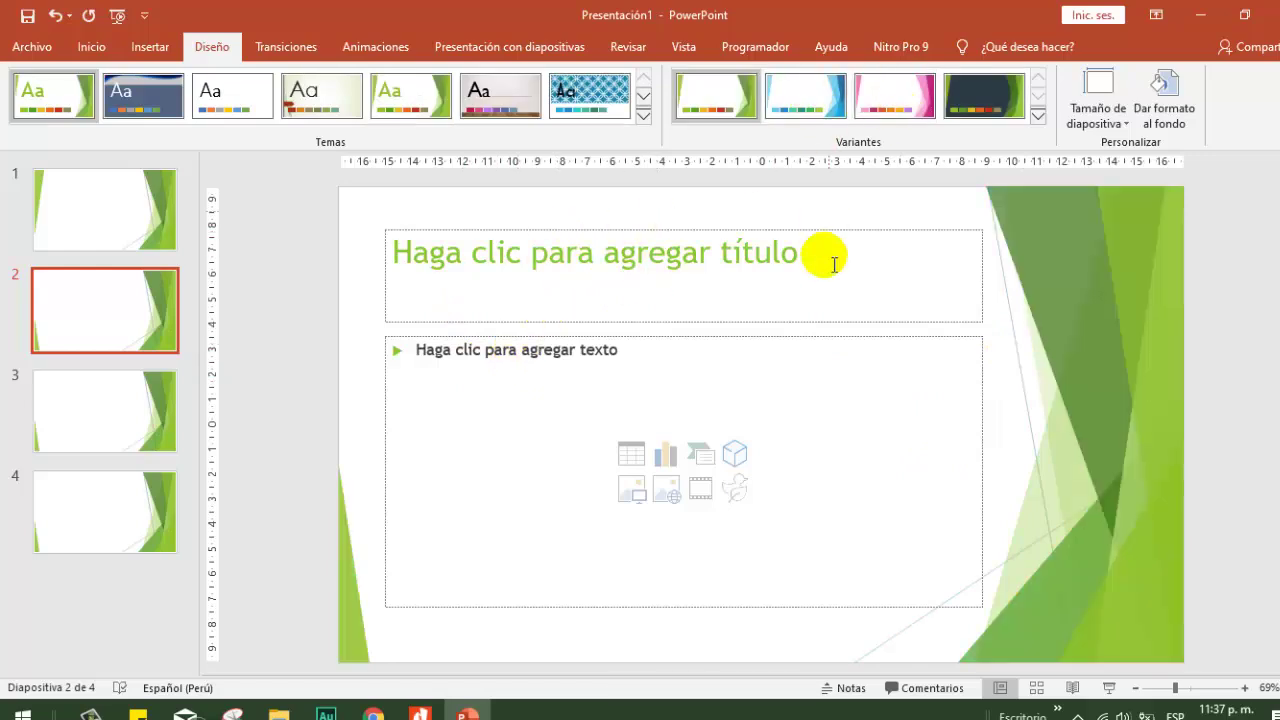
pyautogui.click(297, 400)
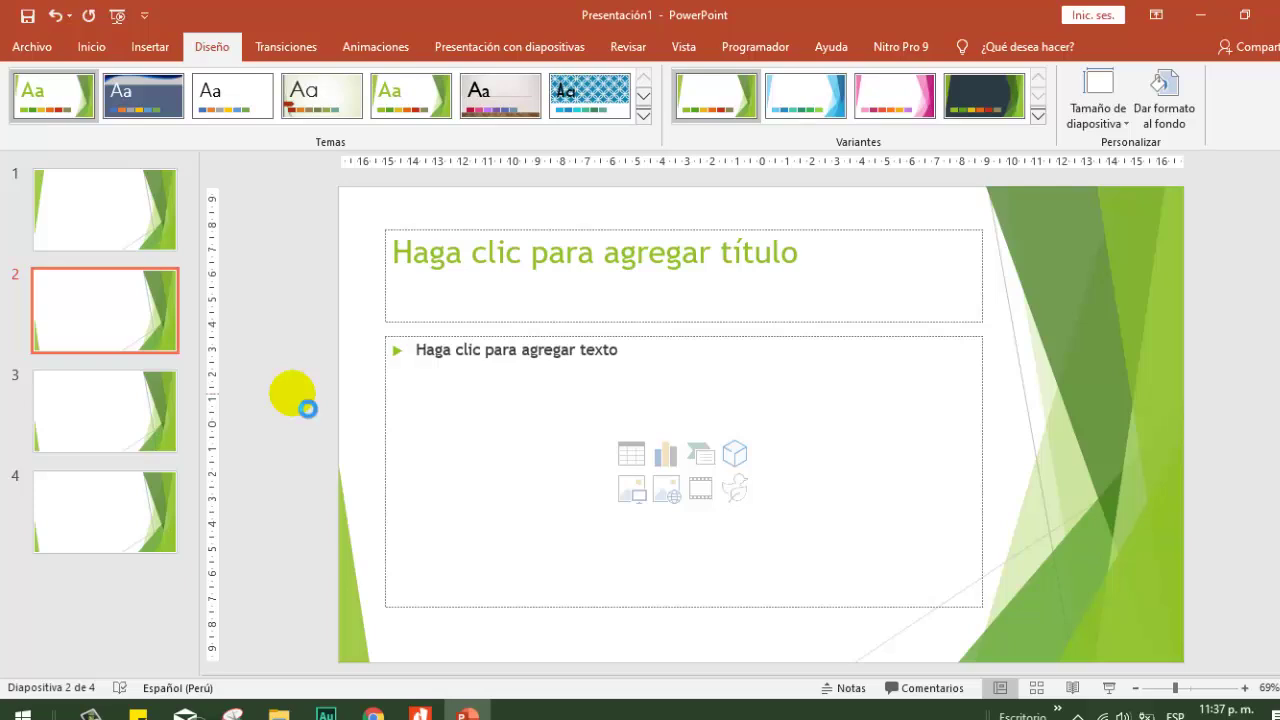
# Step: Start a new presentation with Ctrl+N and add slides after slide 1
pyautogui.hotkey('ctrl', 'n')
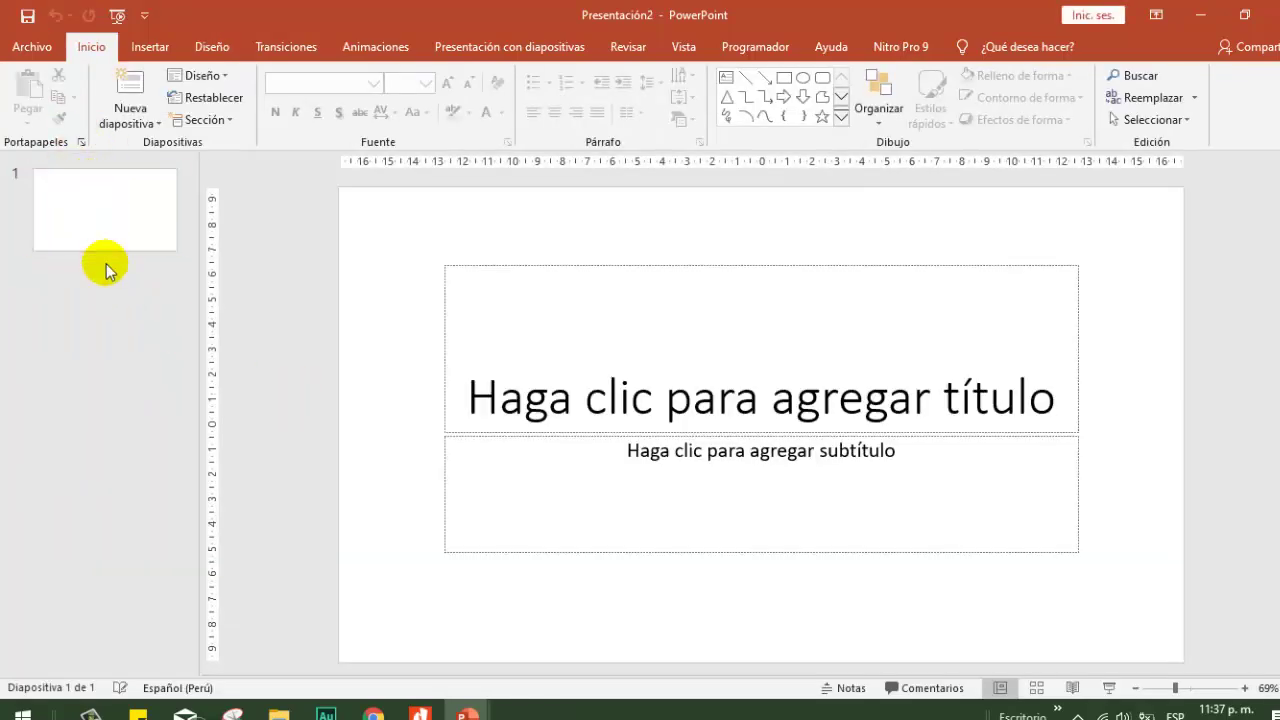
pyautogui.click(106, 263)
pyautogui.press('Return')
pyautogui.press('Return')
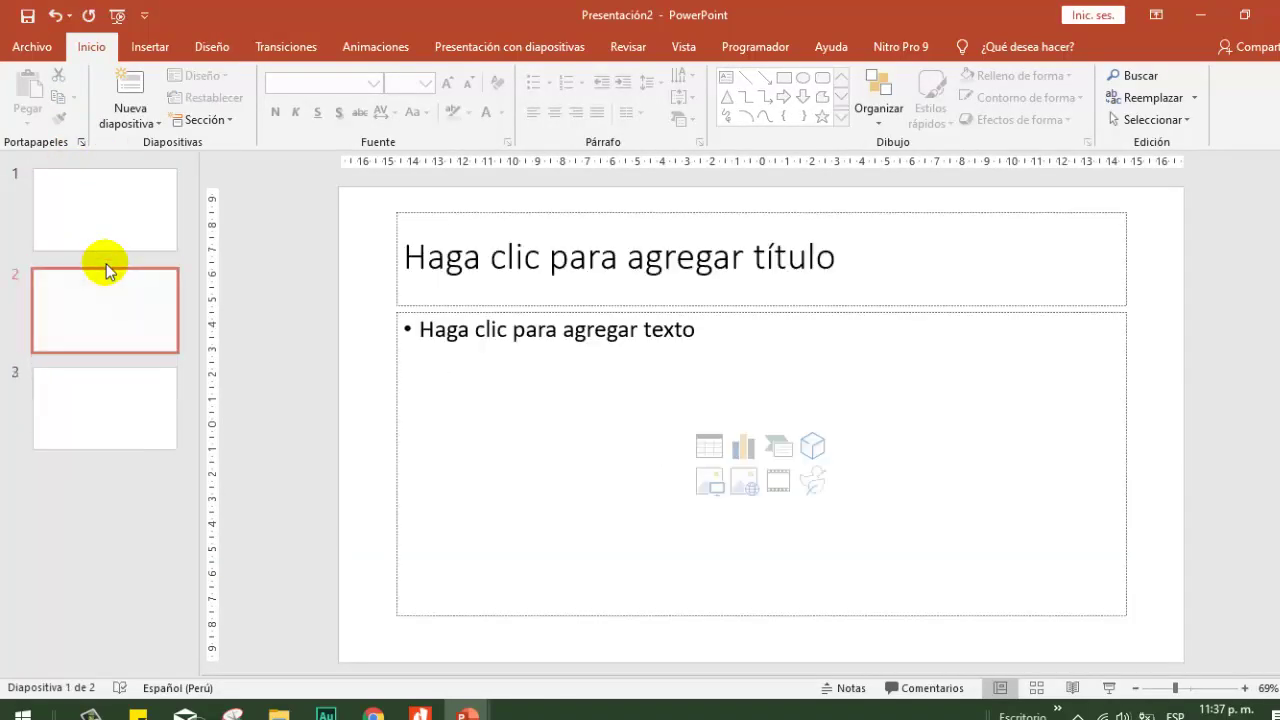
pyautogui.press('Return')
pyautogui.press('Return')
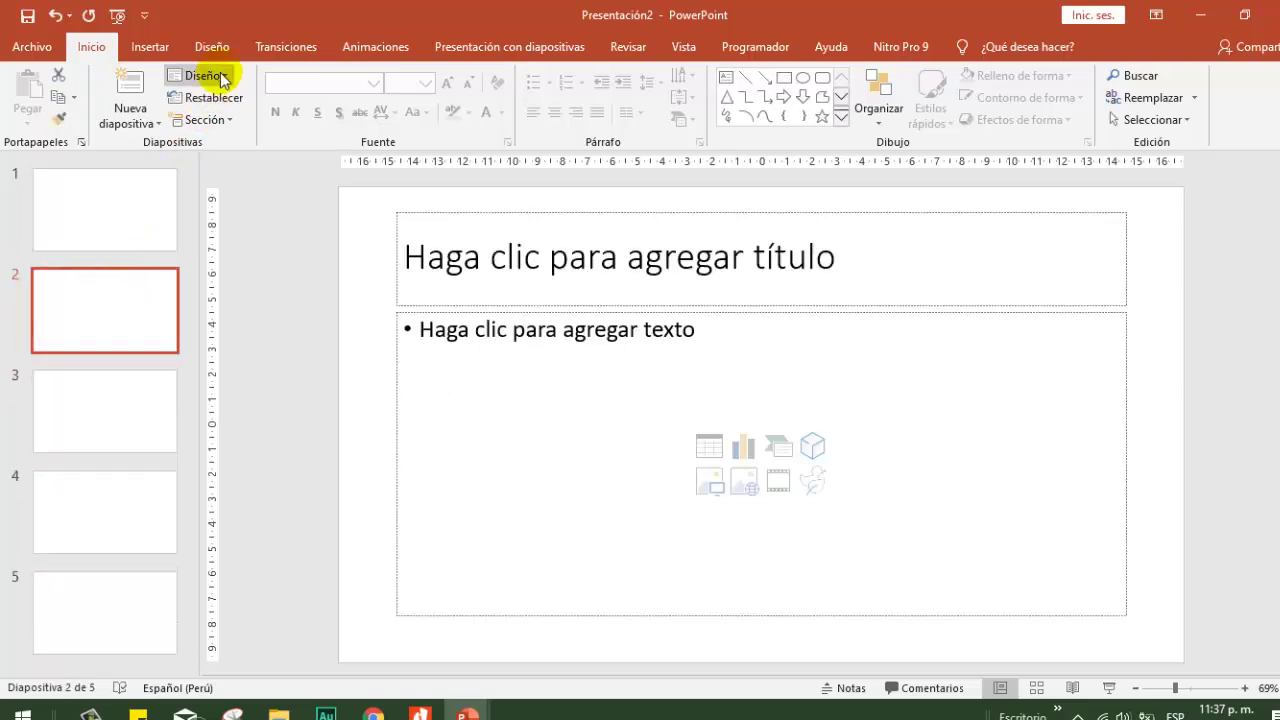
# Step: Give Presentación2 the black variant and the Estela de condensación theme
pyautogui.click(228, 47)
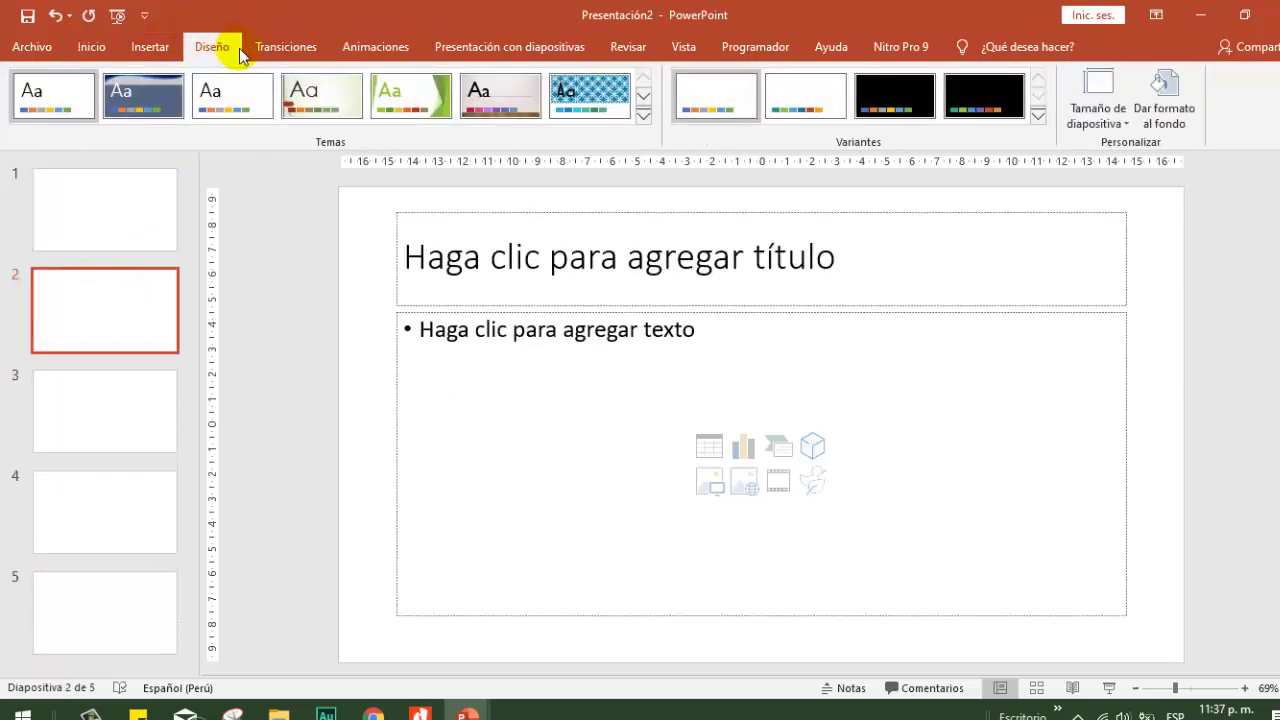
pyautogui.click(643, 115)
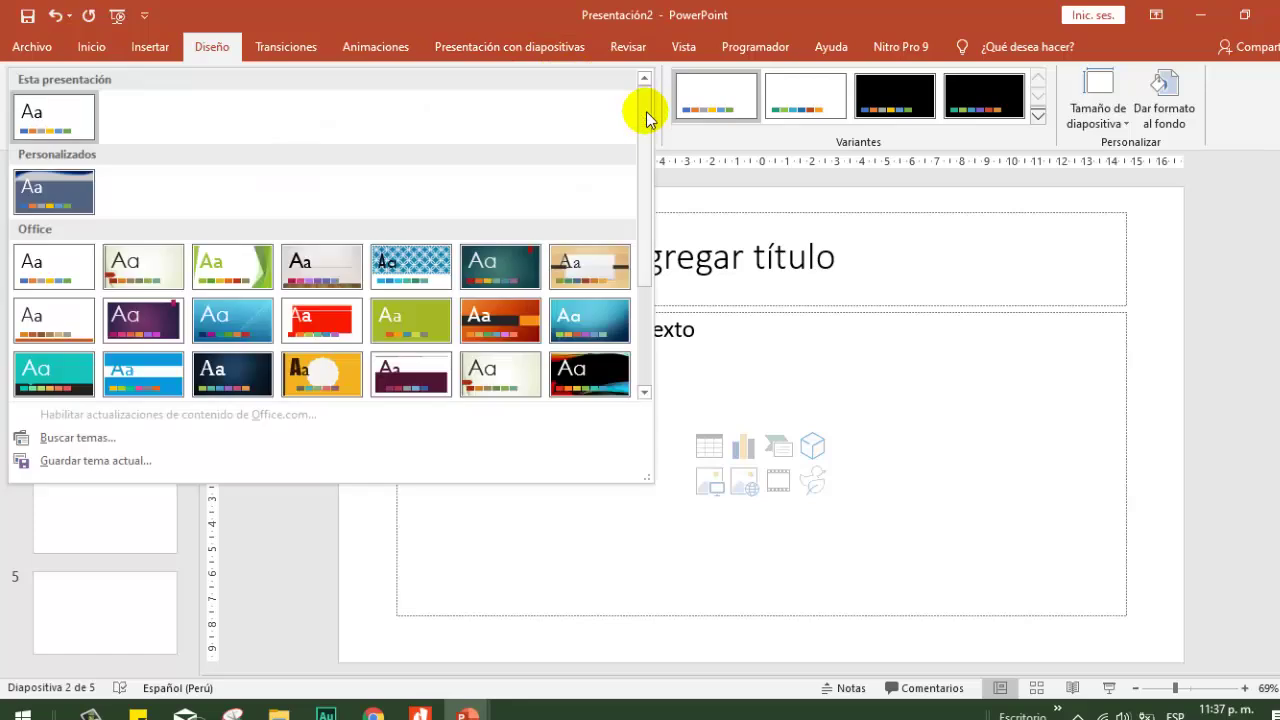
pyautogui.click(760, 115)
pyautogui.click(880, 90)
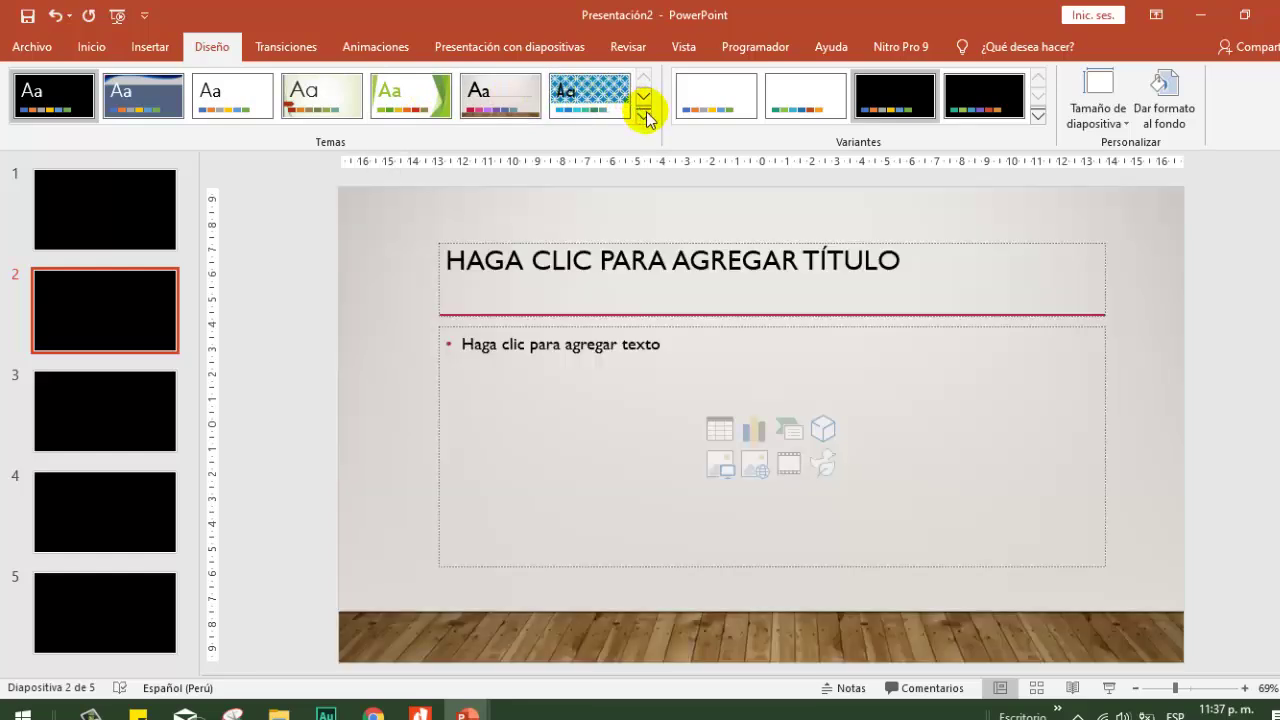
pyautogui.click(643, 115)
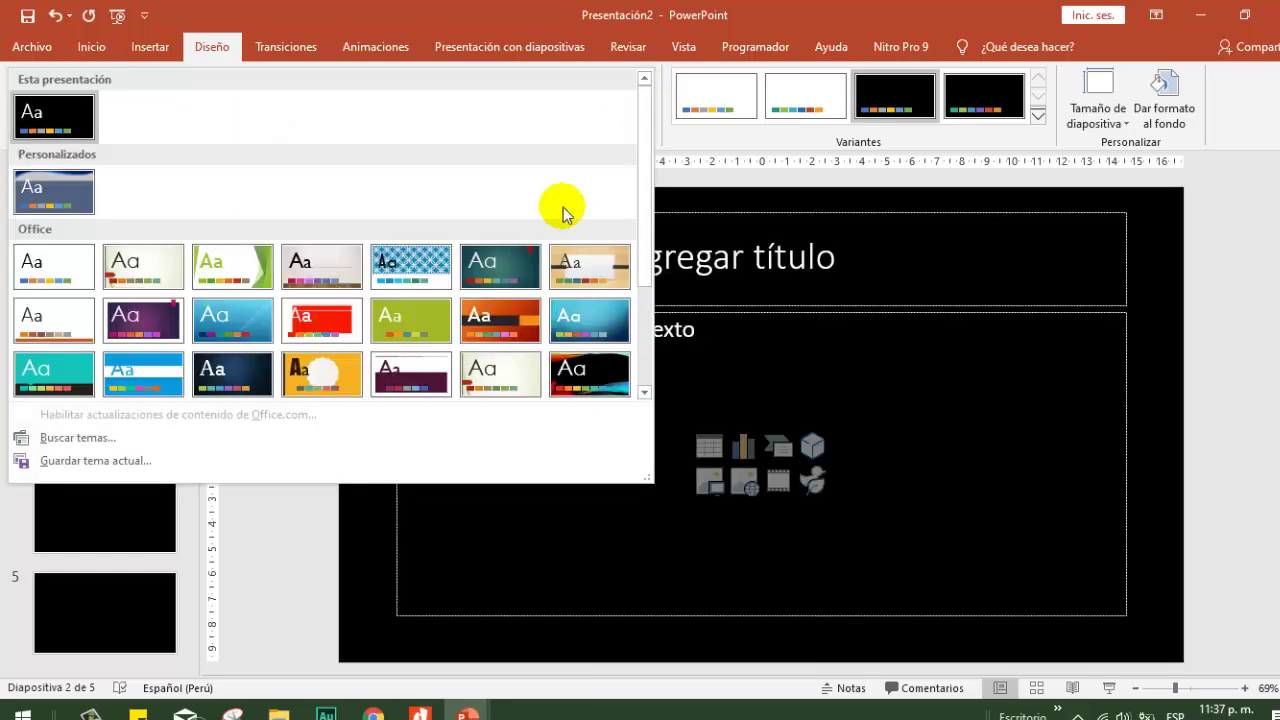
pyautogui.scroll(-3, 560, 260)
pyautogui.click(614, 228)
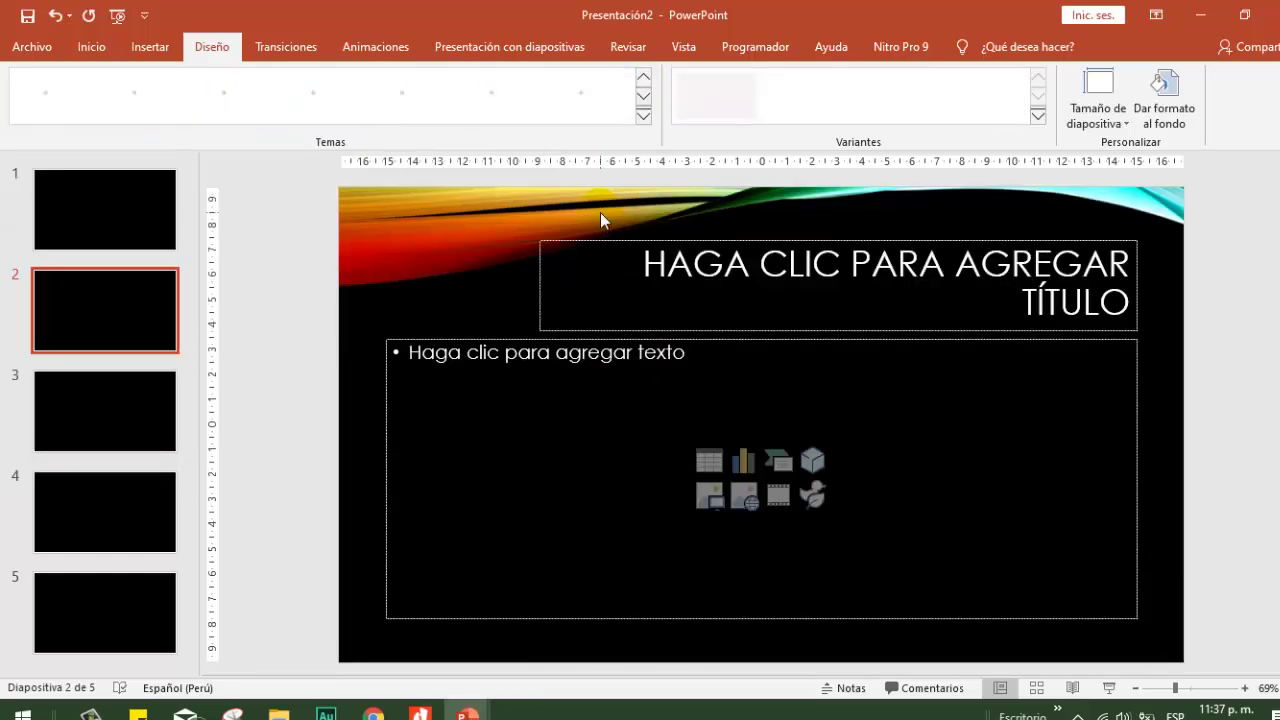
# Step: Look over slides 3 and 4, then switch back to Presentación1
pyautogui.click(120, 397)
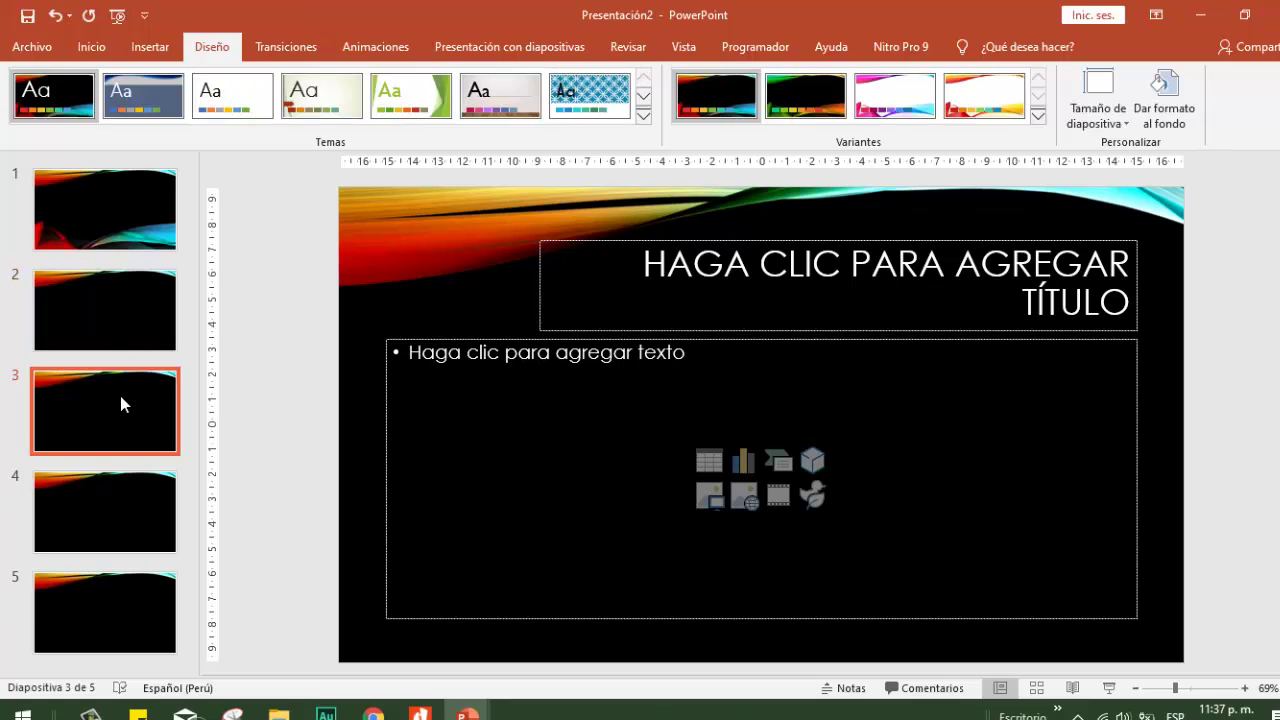
pyautogui.click(80, 514)
pyautogui.click(418, 672)
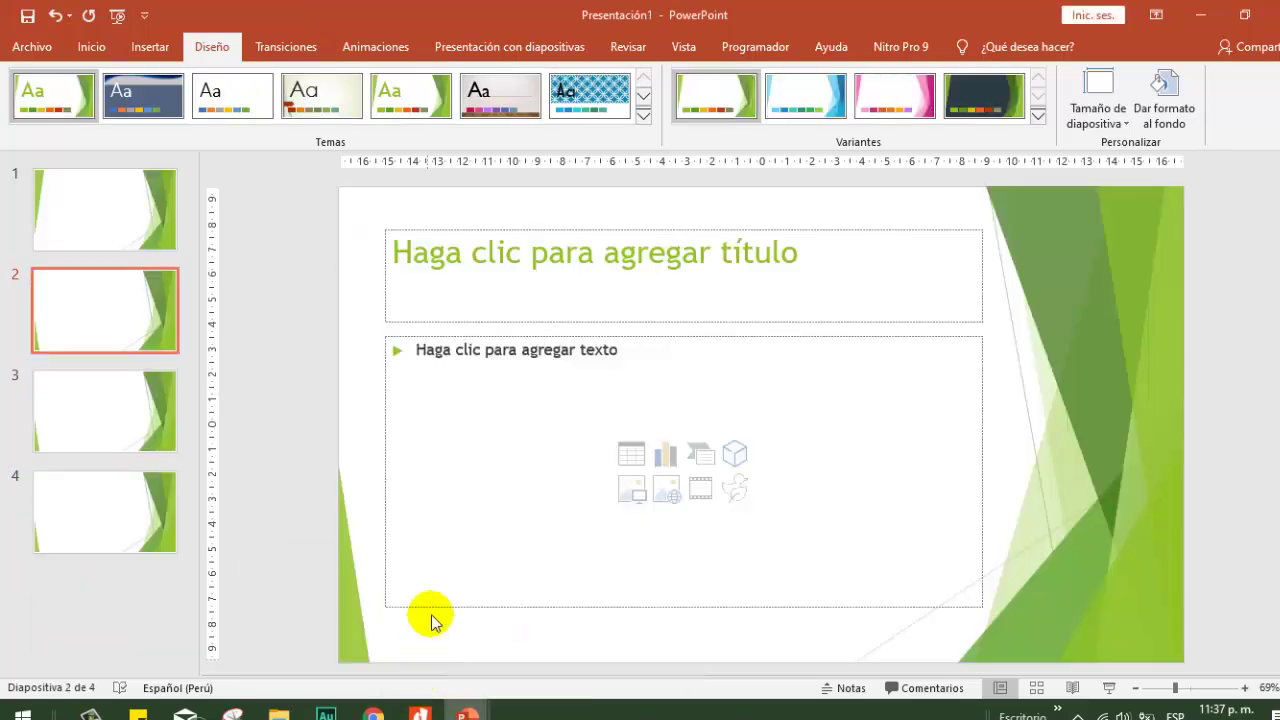
pyautogui.moveTo(466, 712)
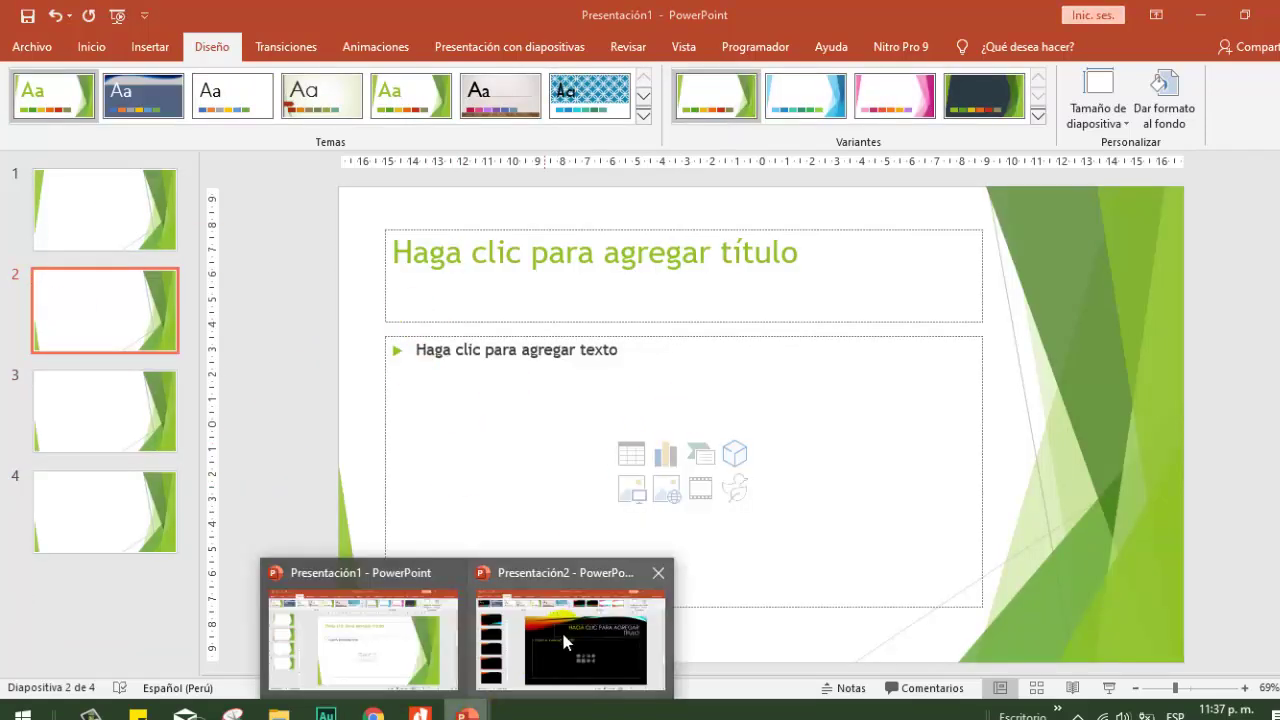
# Step: Switch to Presentación2 and review its first three dark slides
pyautogui.click(561, 629)
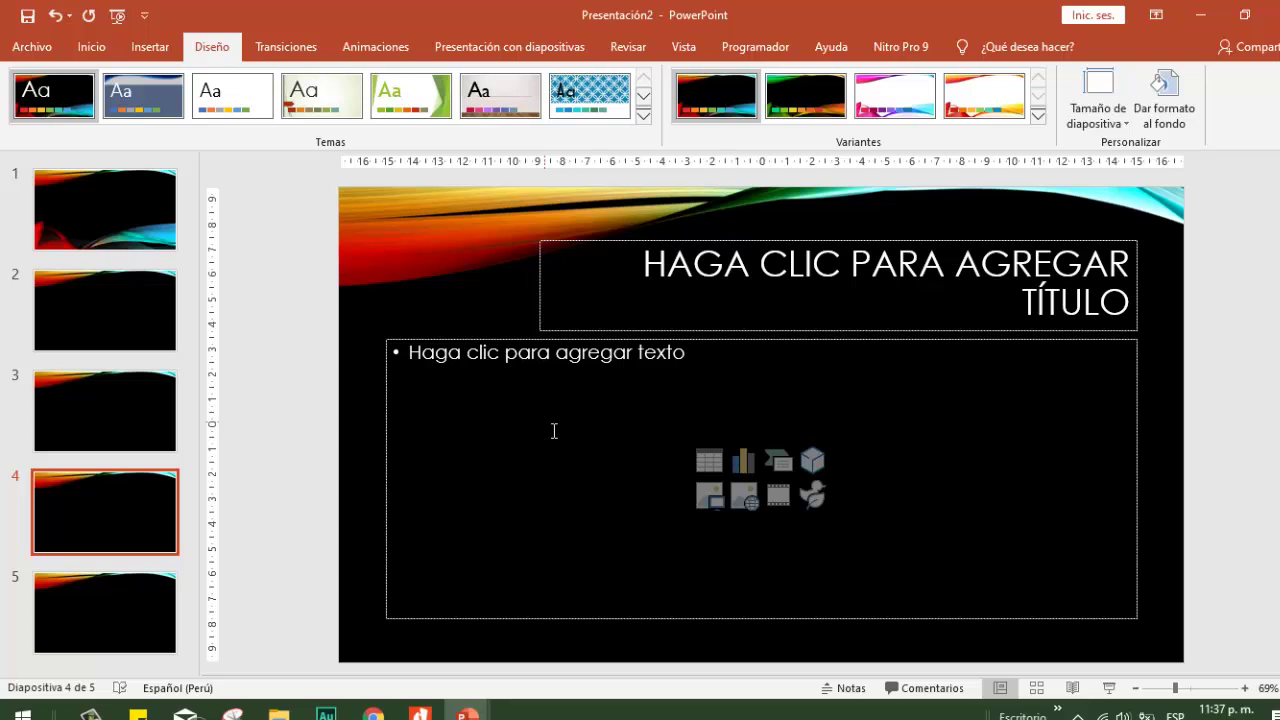
pyautogui.click(79, 214)
pyautogui.click(124, 312)
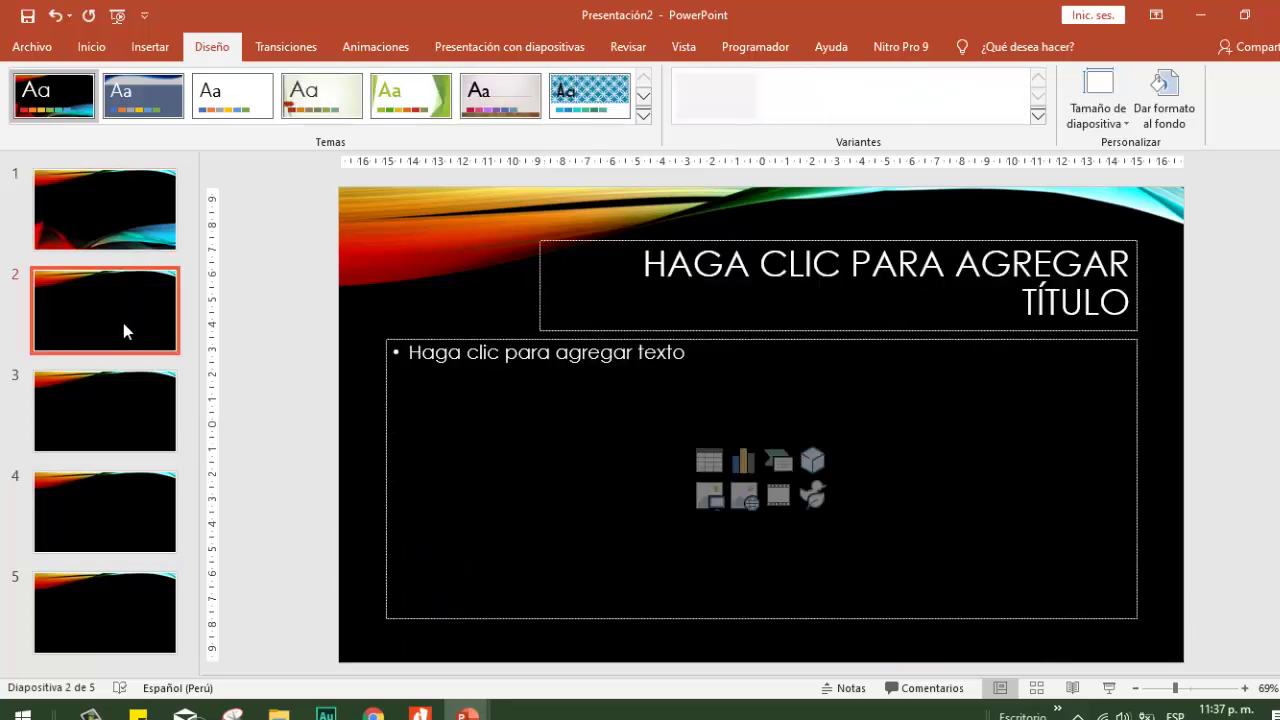
pyautogui.click(100, 398)
pyautogui.moveTo(467, 712)
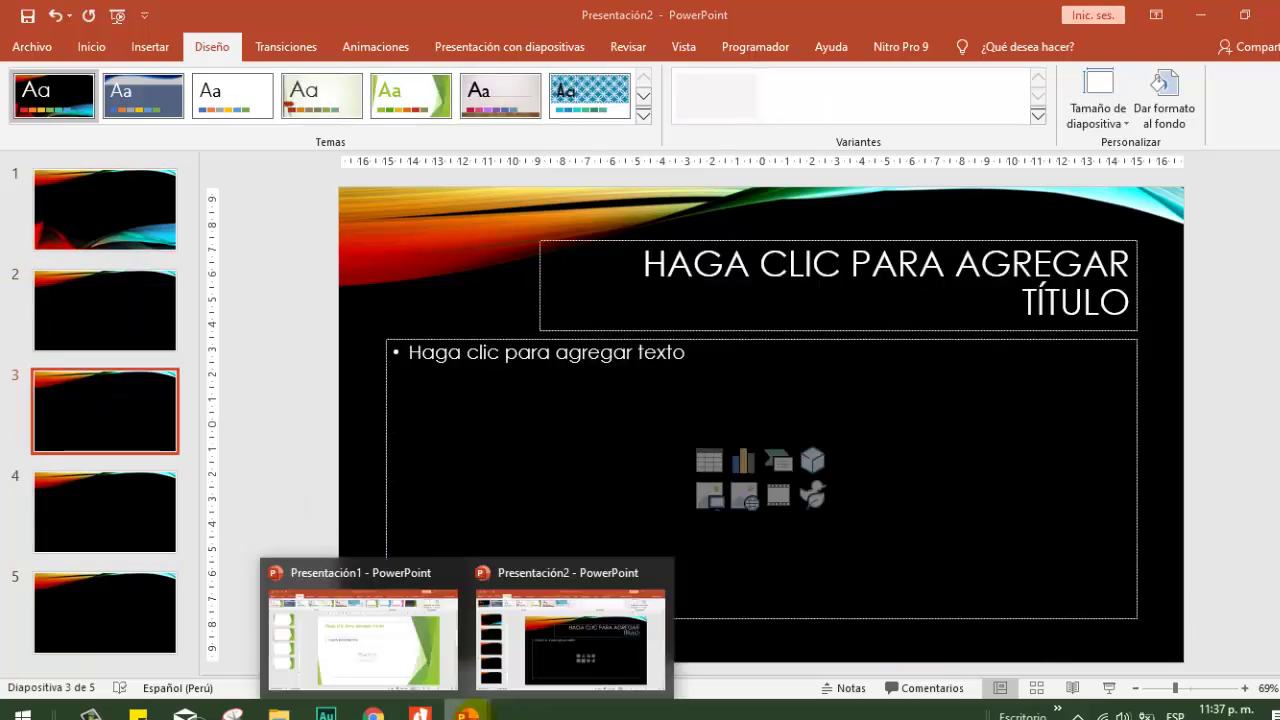
# Step: Check slide 4 of the green Presentación1, then return to Presentación2's title slide
pyautogui.click(387, 614)
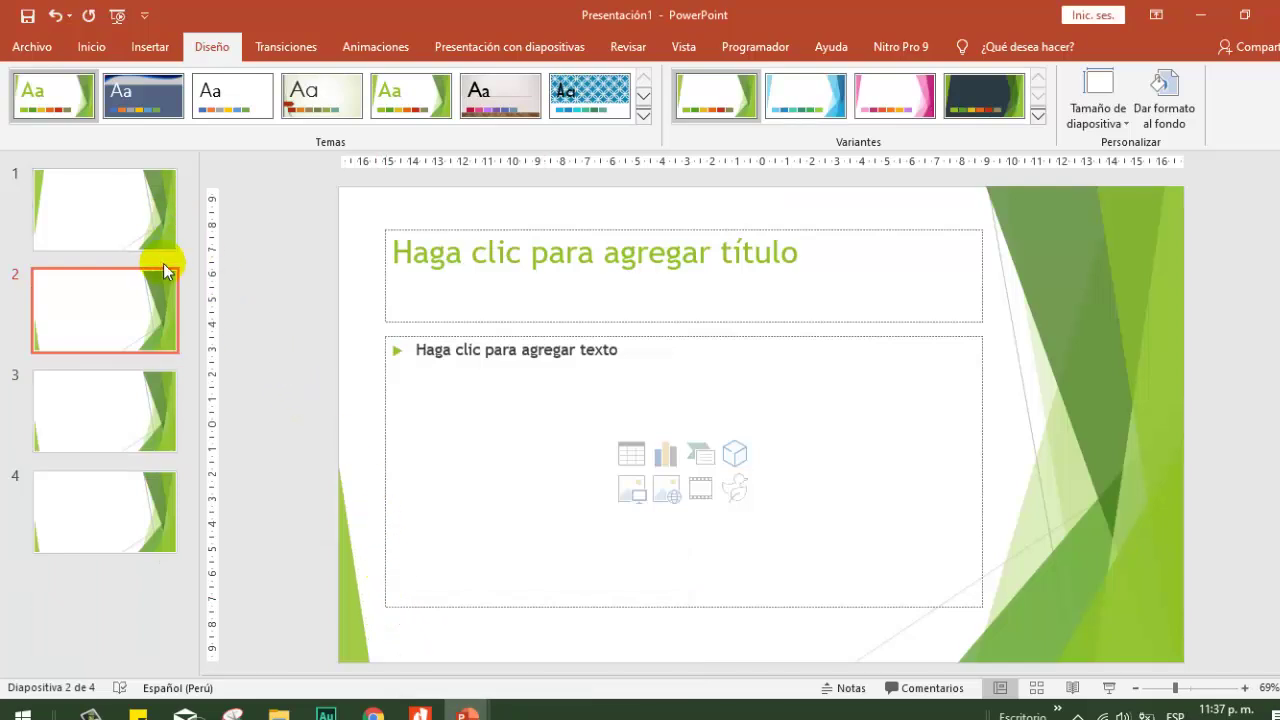
pyautogui.click(157, 562)
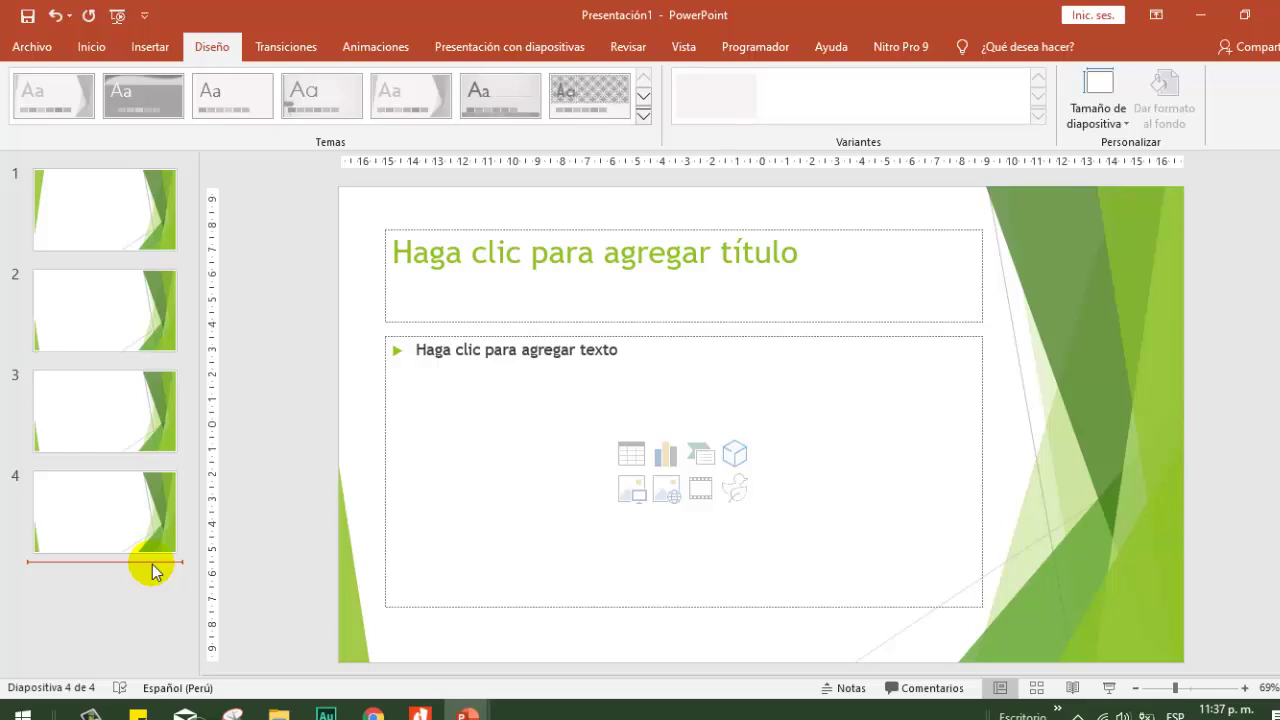
pyautogui.click(251, 352)
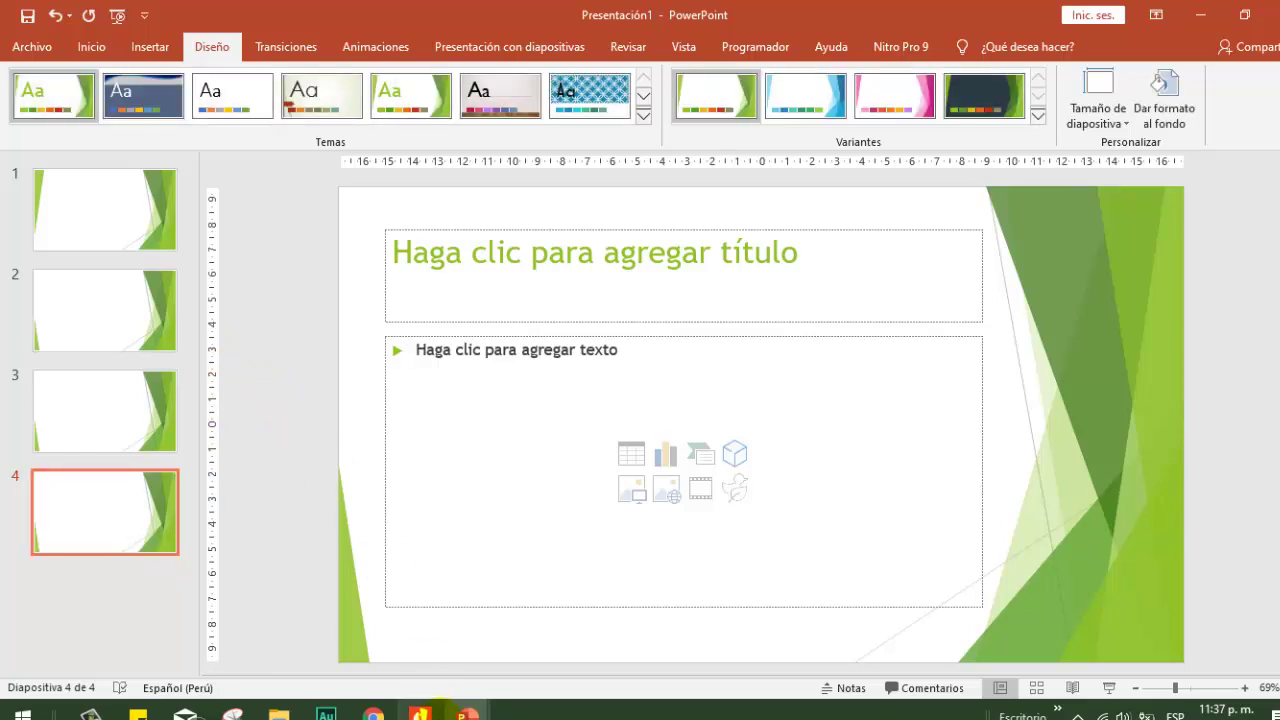
pyautogui.moveTo(466, 712)
pyautogui.click(560, 626)
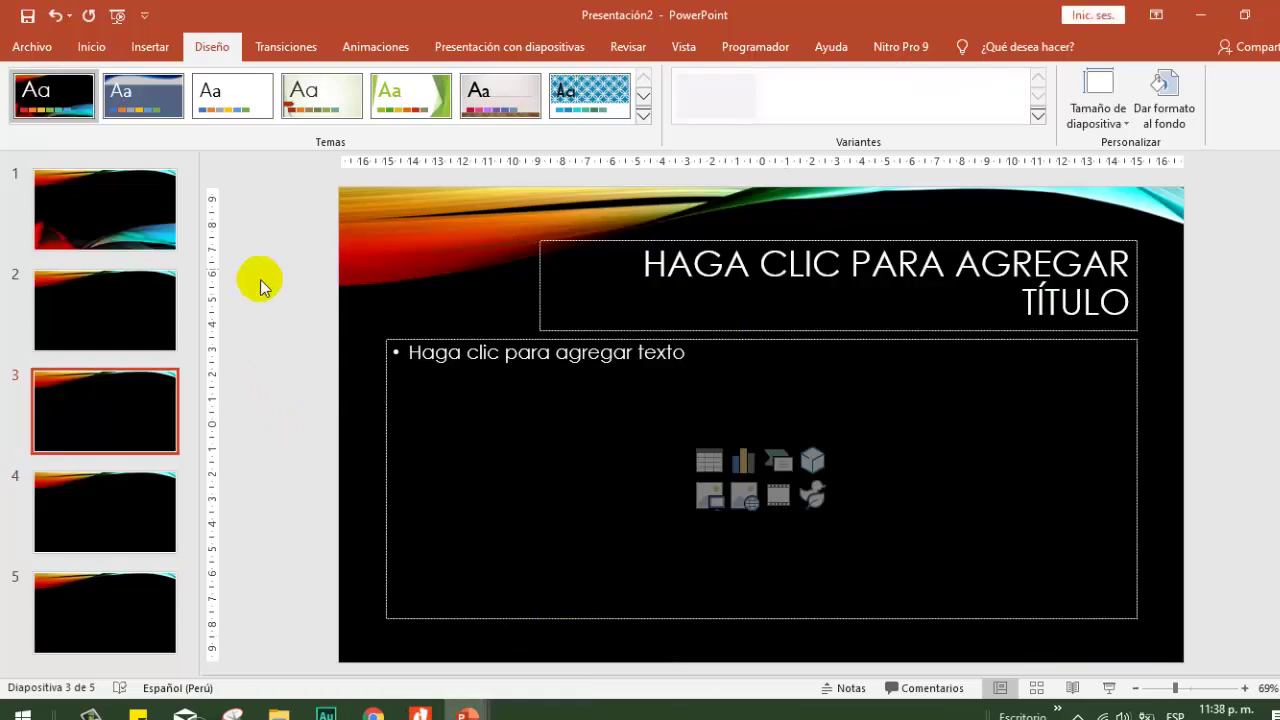
pyautogui.click(70, 218)
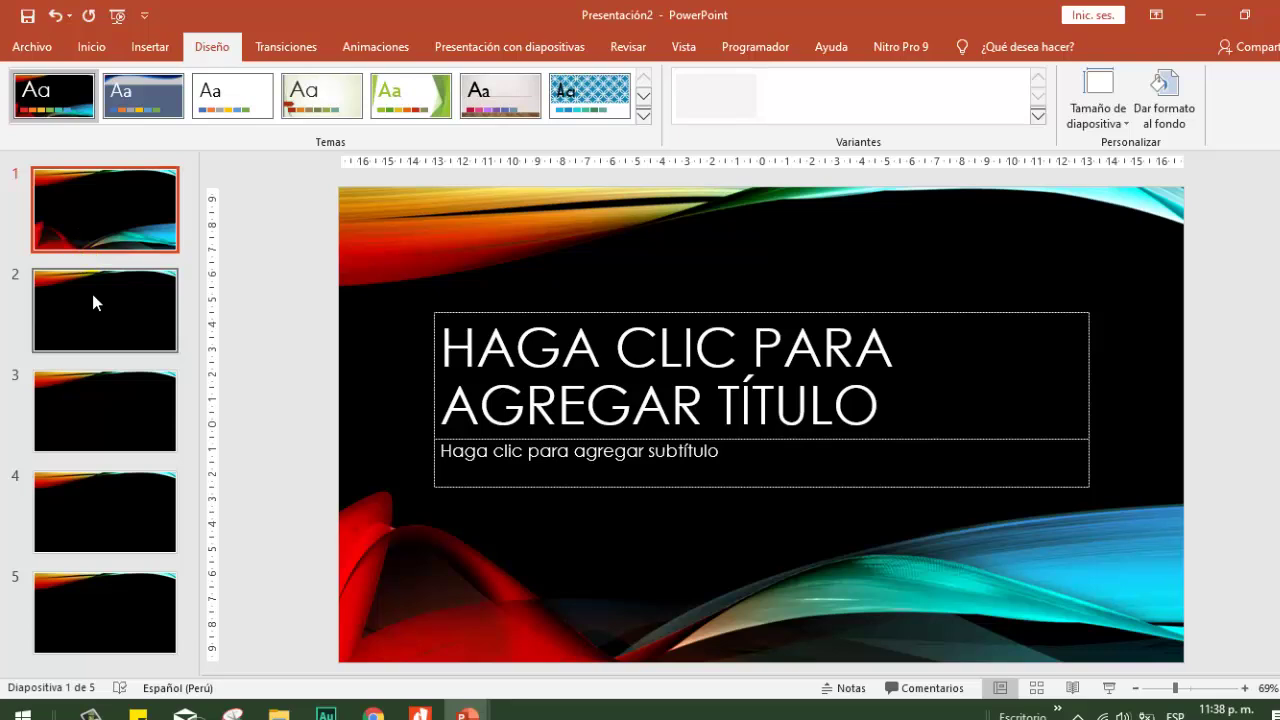
# Step: Select all five dark slides with Ctrl+A, copy them, and switch to Presentación1
pyautogui.click(91, 289)
pyautogui.click(95, 232)
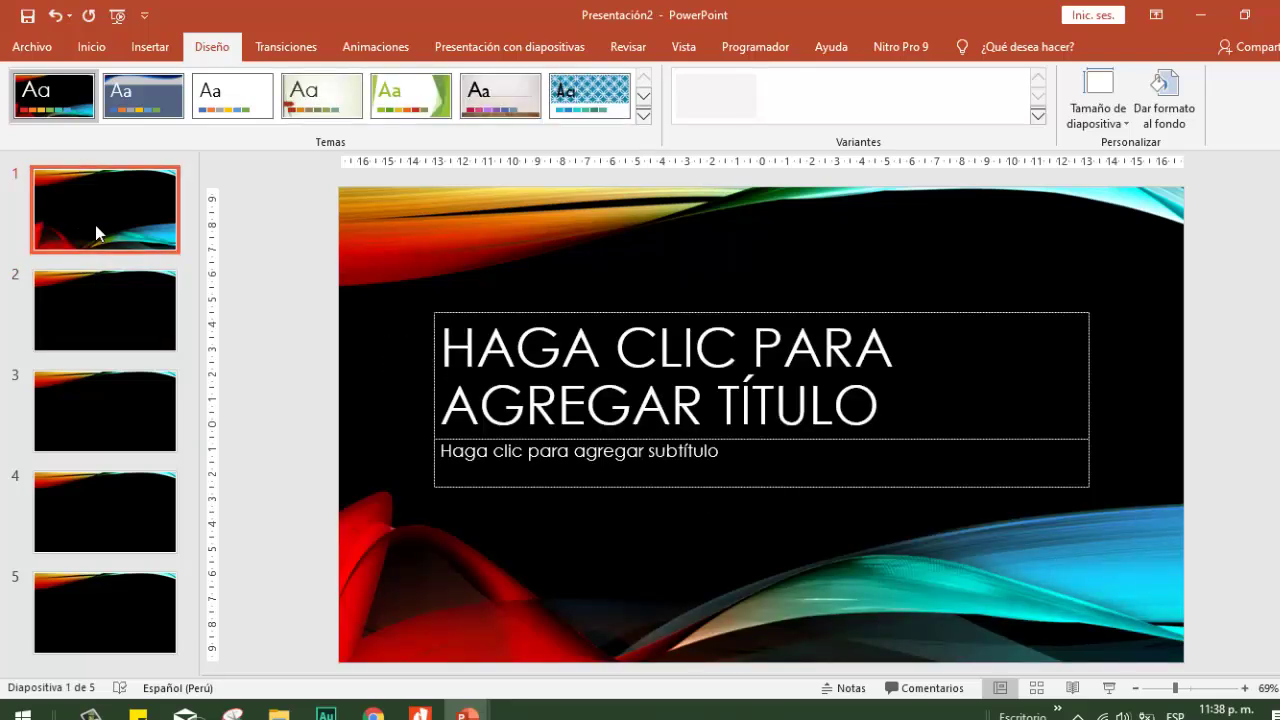
pyautogui.hotkey('ctrl', 'a')
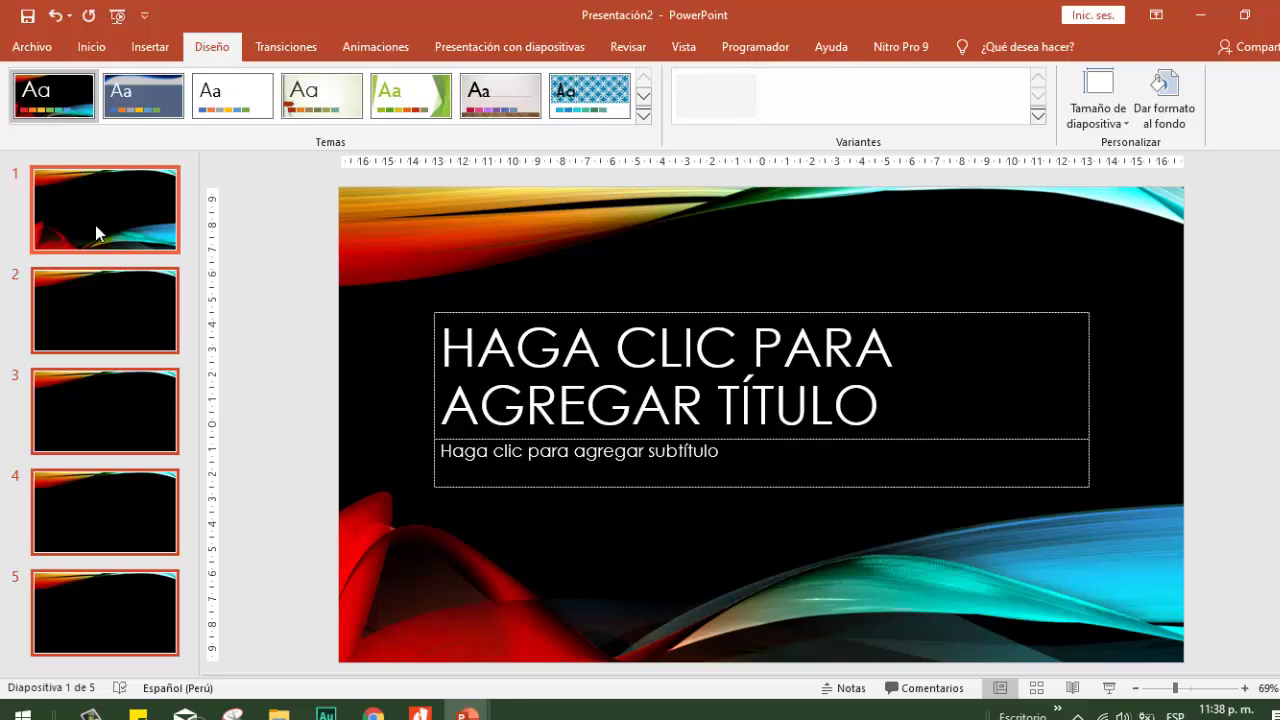
pyautogui.rightClick(95, 225)
pyautogui.click(125, 256)
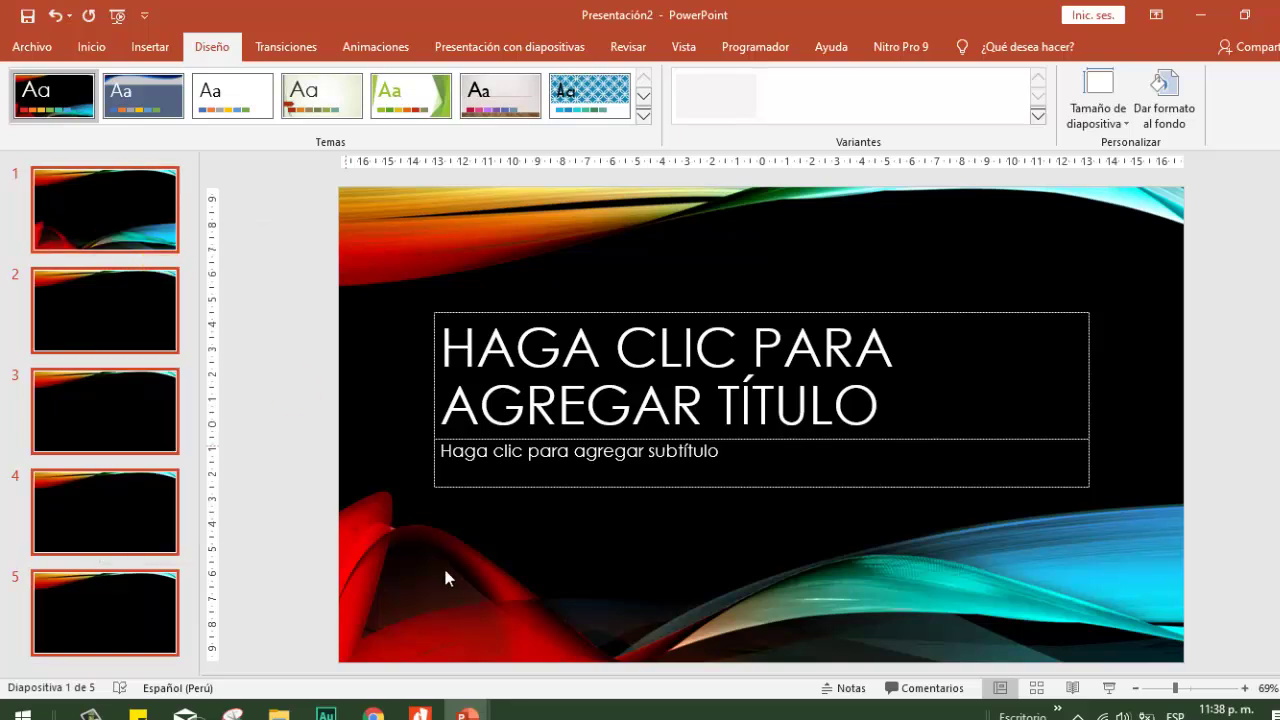
pyautogui.moveTo(466, 712)
pyautogui.click(328, 640)
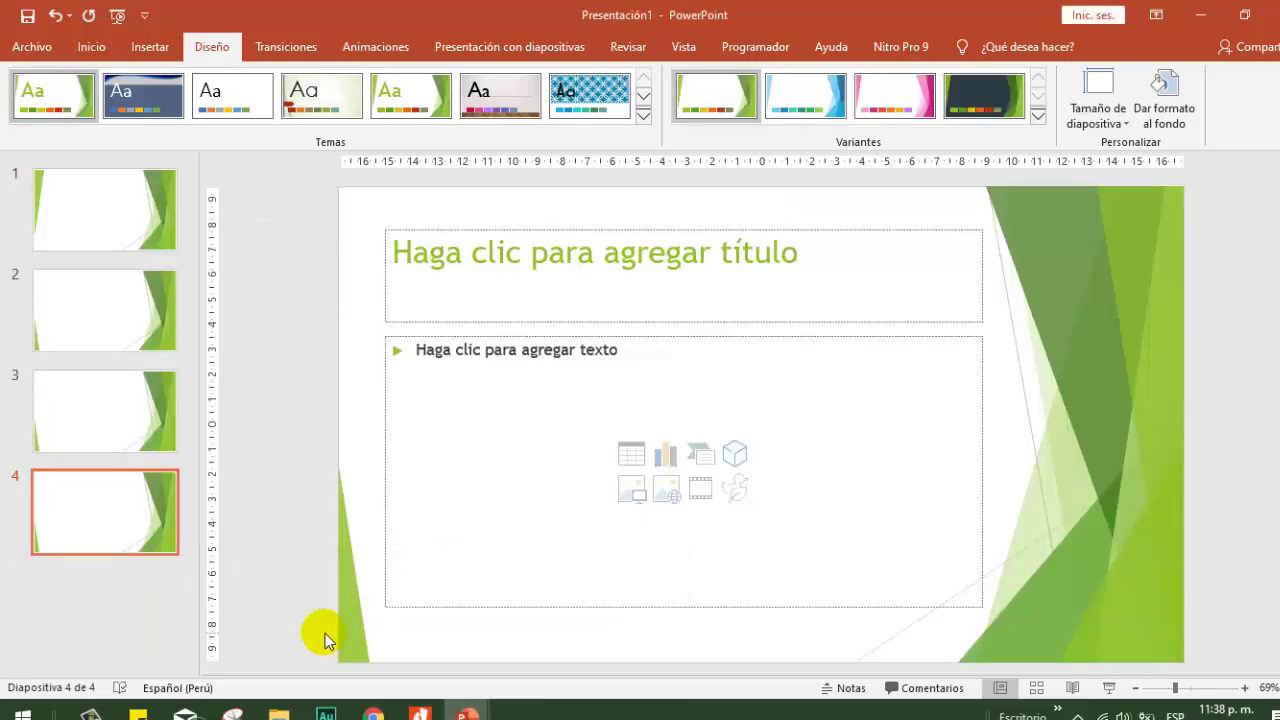
pyautogui.click(112, 363)
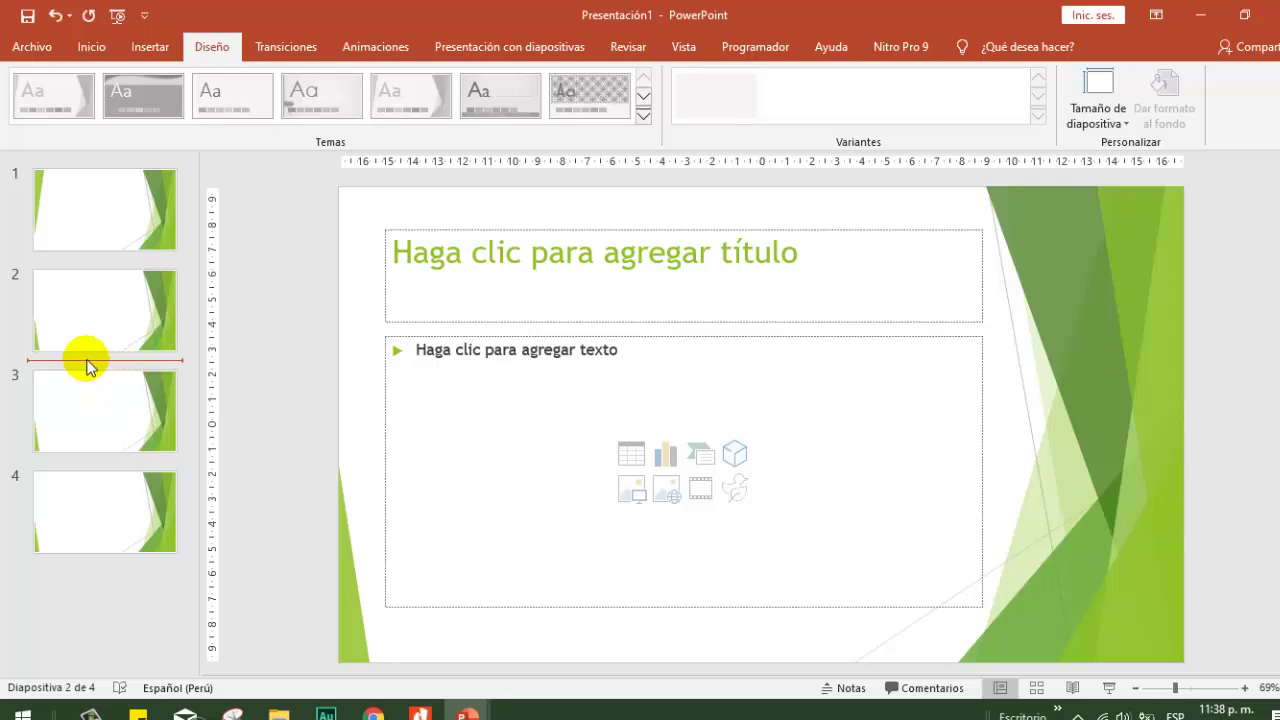
pyautogui.rightClick(80, 362)
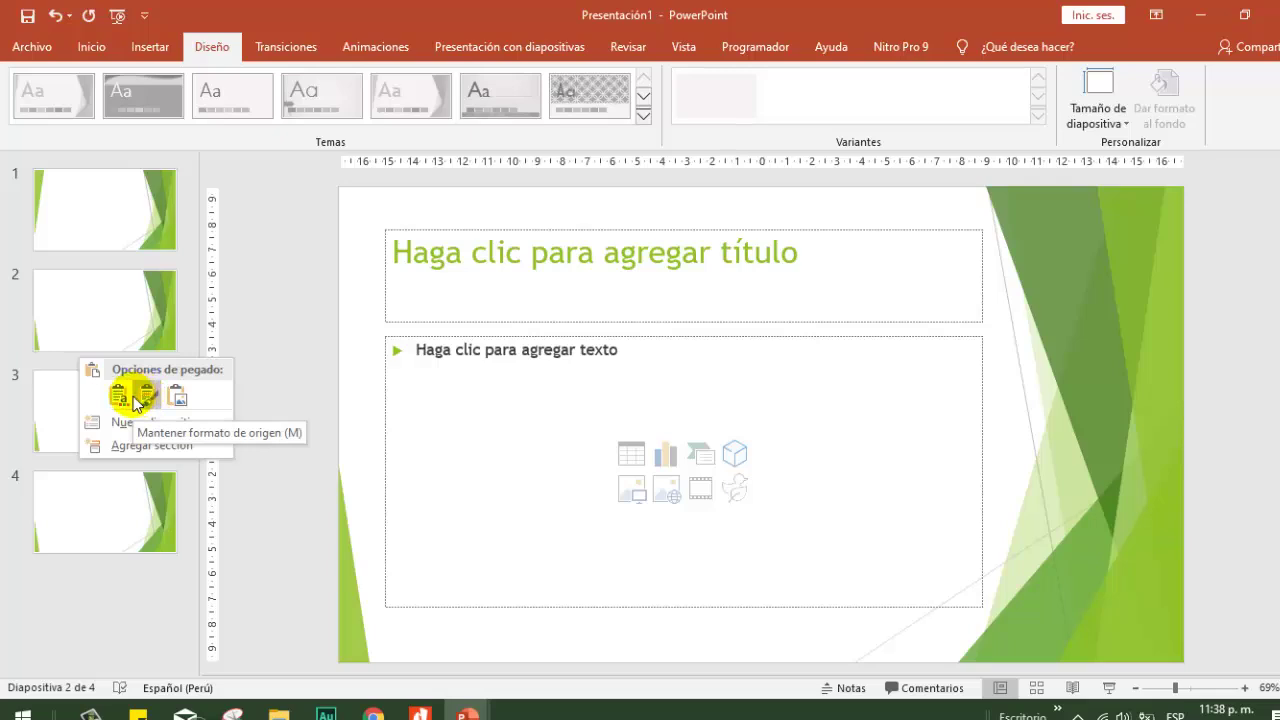
pyautogui.click(121, 398)
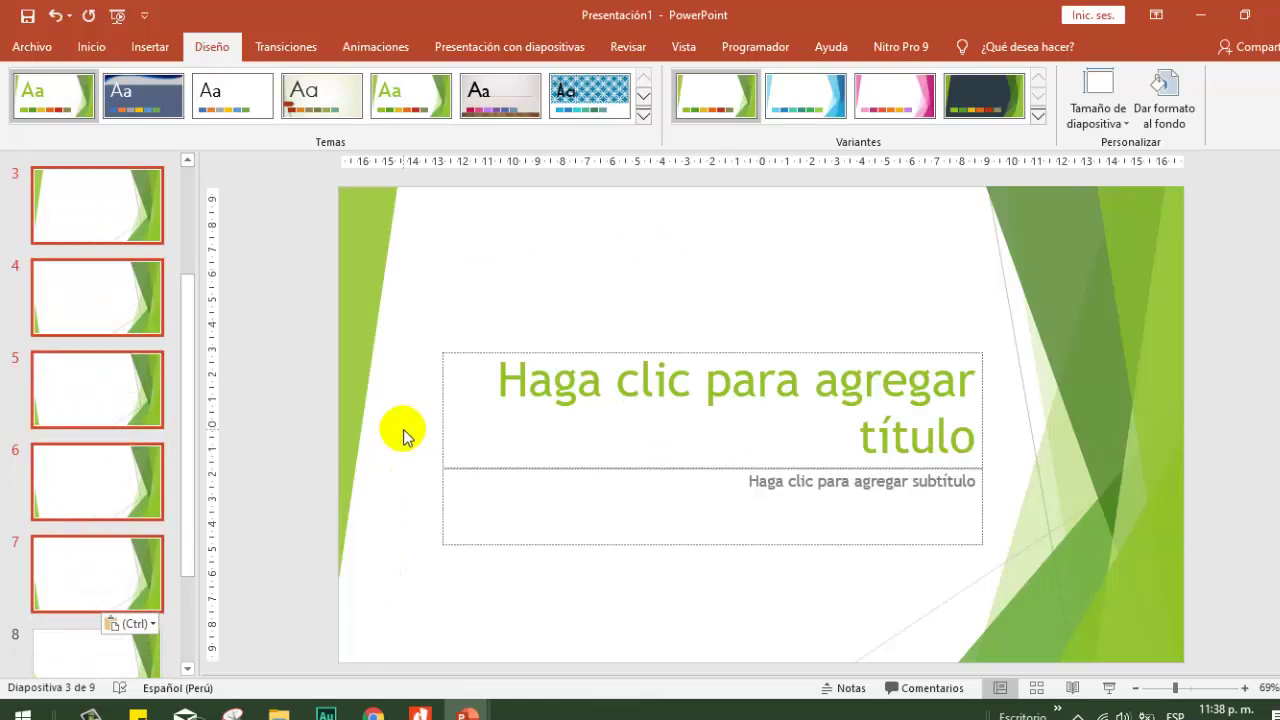
pyautogui.hotkey('ctrl', 'z')
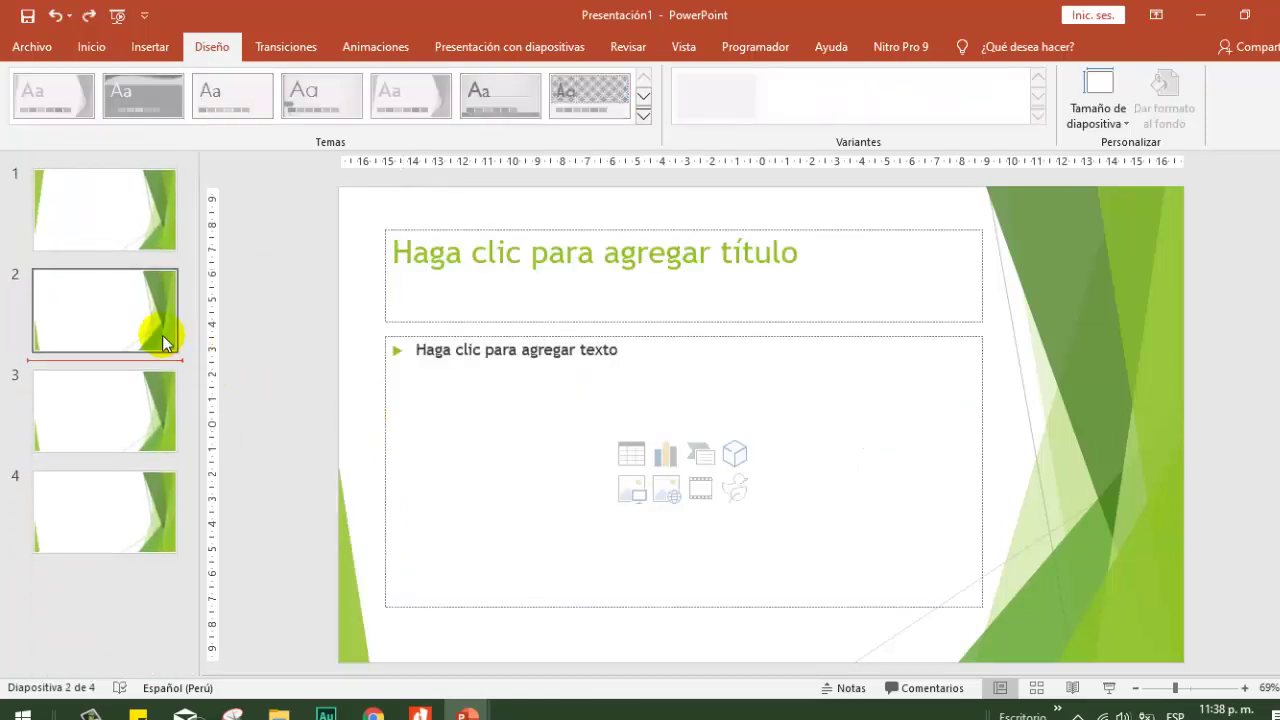
# Step: Paste the slides after slide 2 with Mantener formato de origen, then view slide 2
pyautogui.rightClick(80, 359)
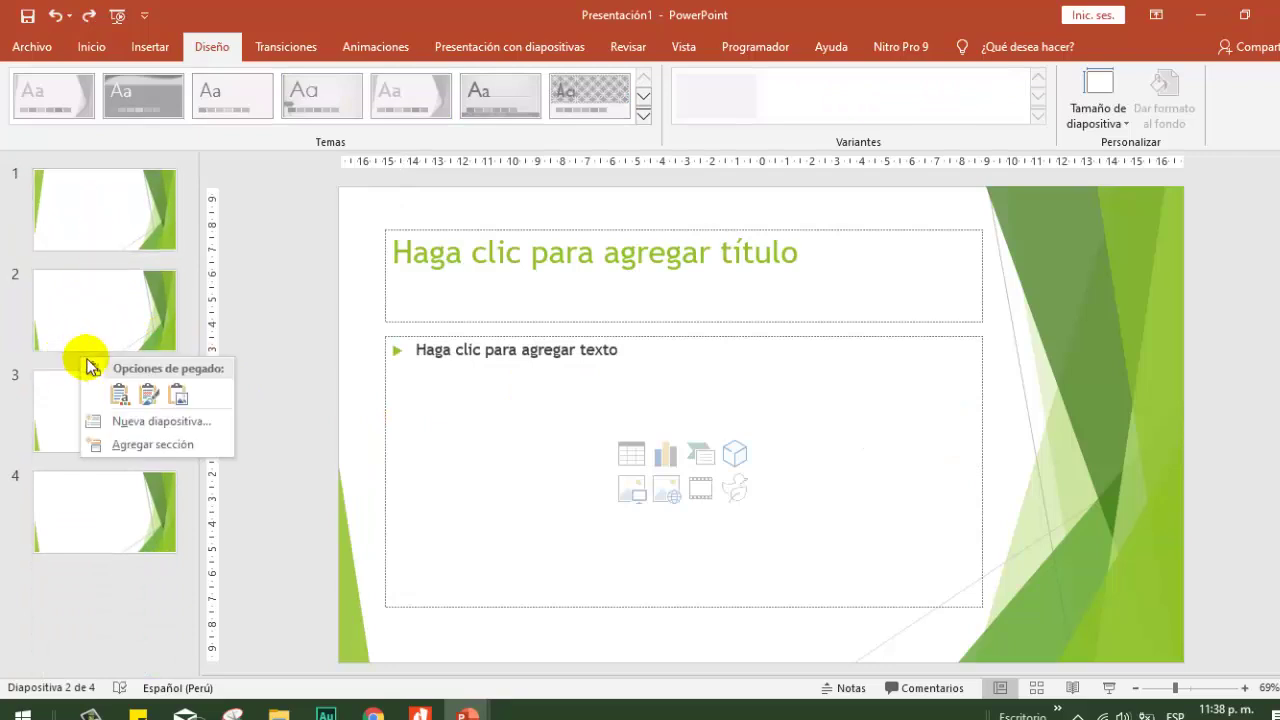
pyautogui.click(146, 390)
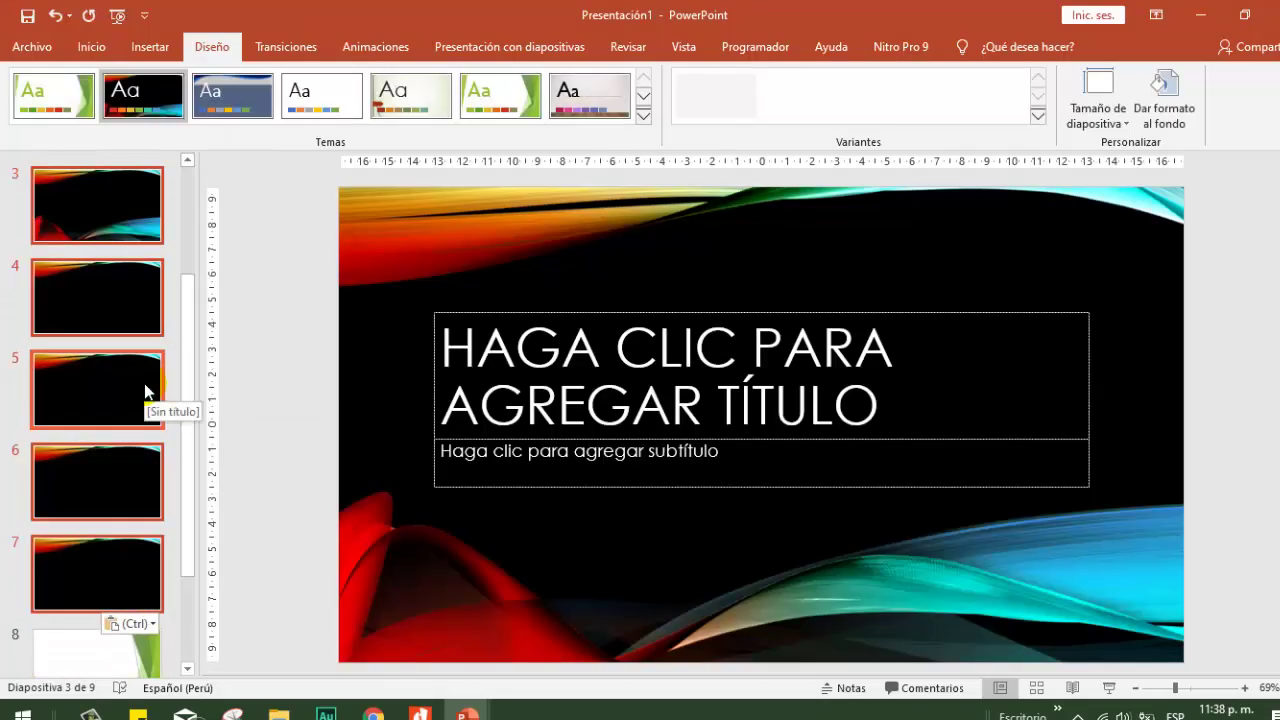
pyautogui.scroll(1, 146, 390)
pyautogui.click(150, 317)
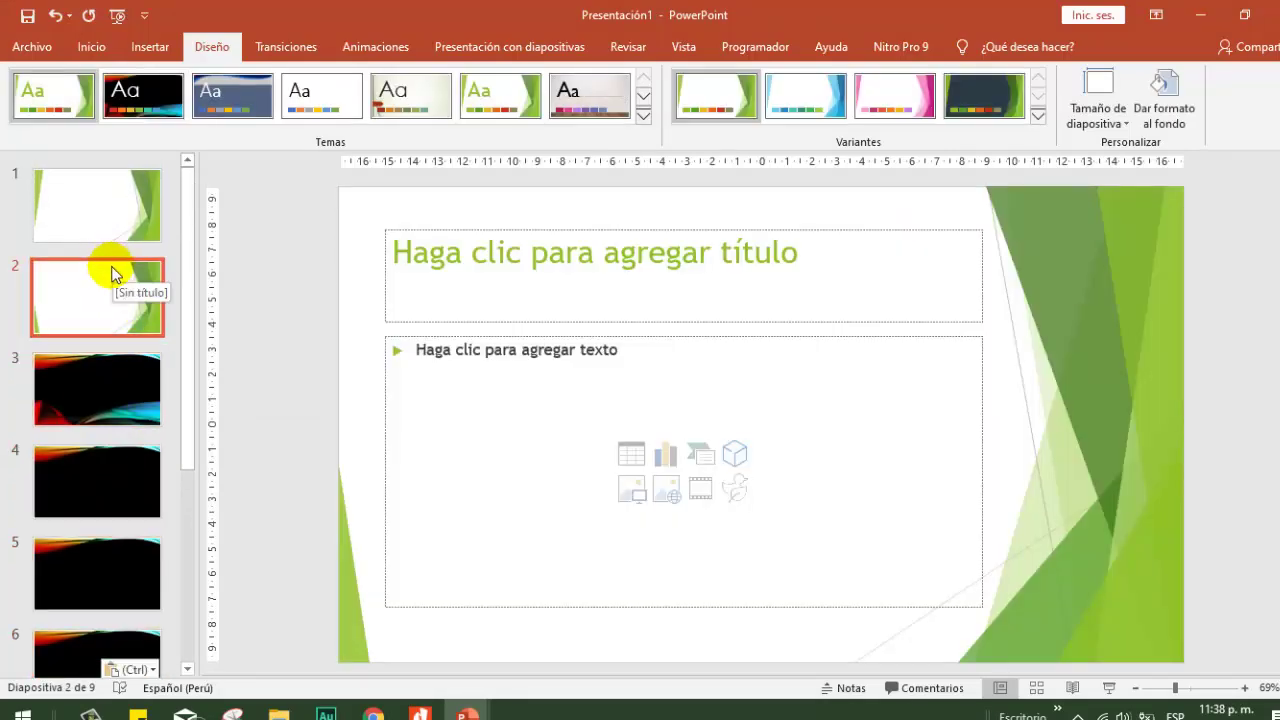
# Step: Select the pasted dark title slide 3 and scroll through the pasted slides
pyautogui.click(108, 382)
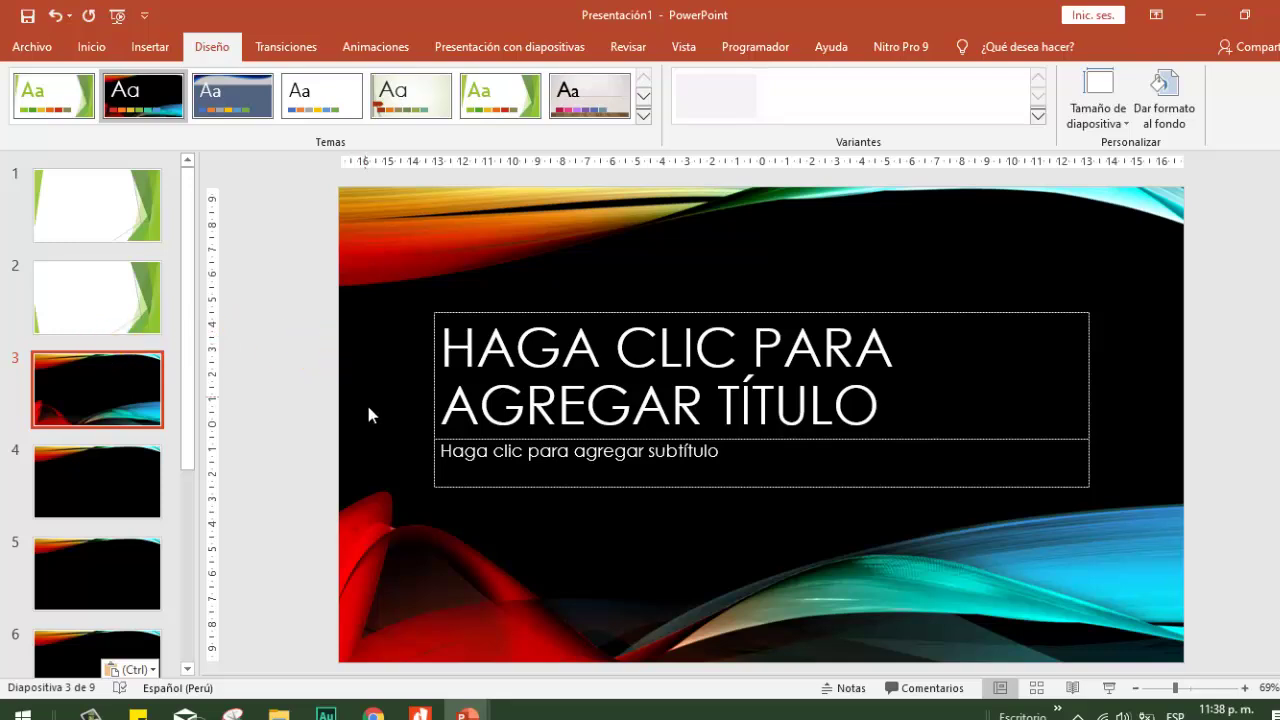
pyautogui.scroll(-3, 191, 491)
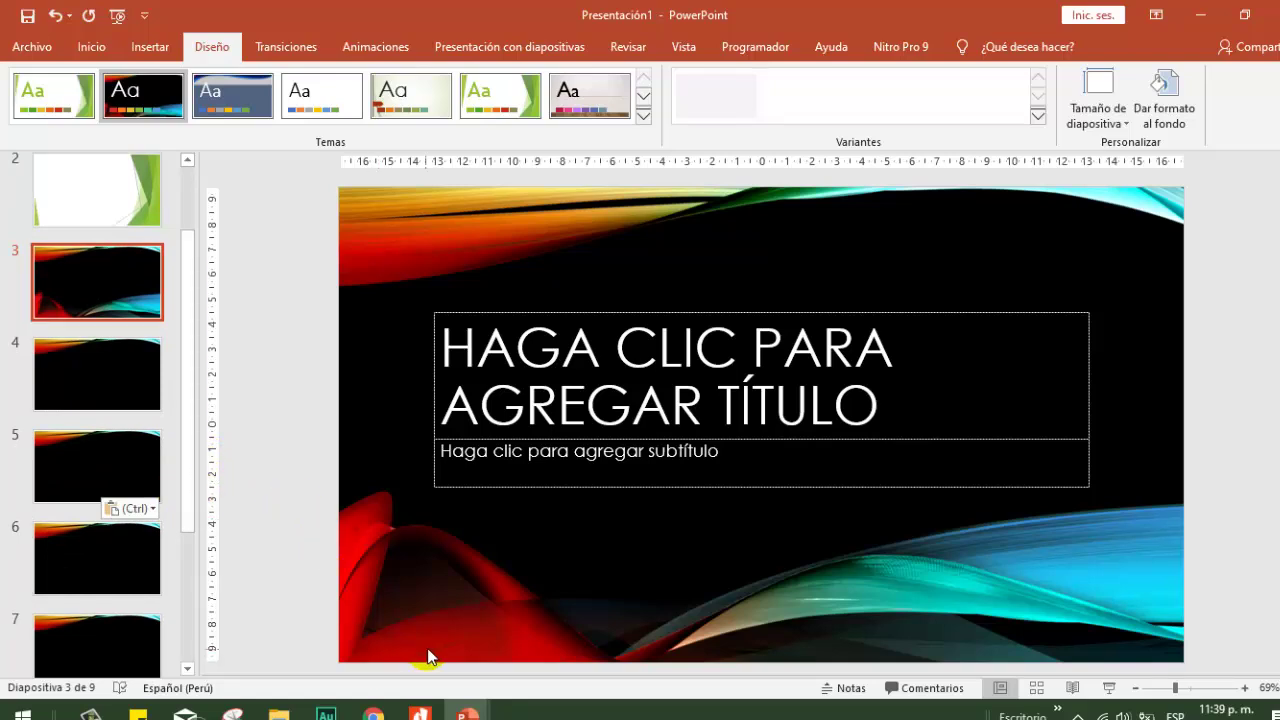
# Step: Switch to Presentación2, then minimize PowerPoint to reveal the YouTube playlists page
pyautogui.click(1200, 15)
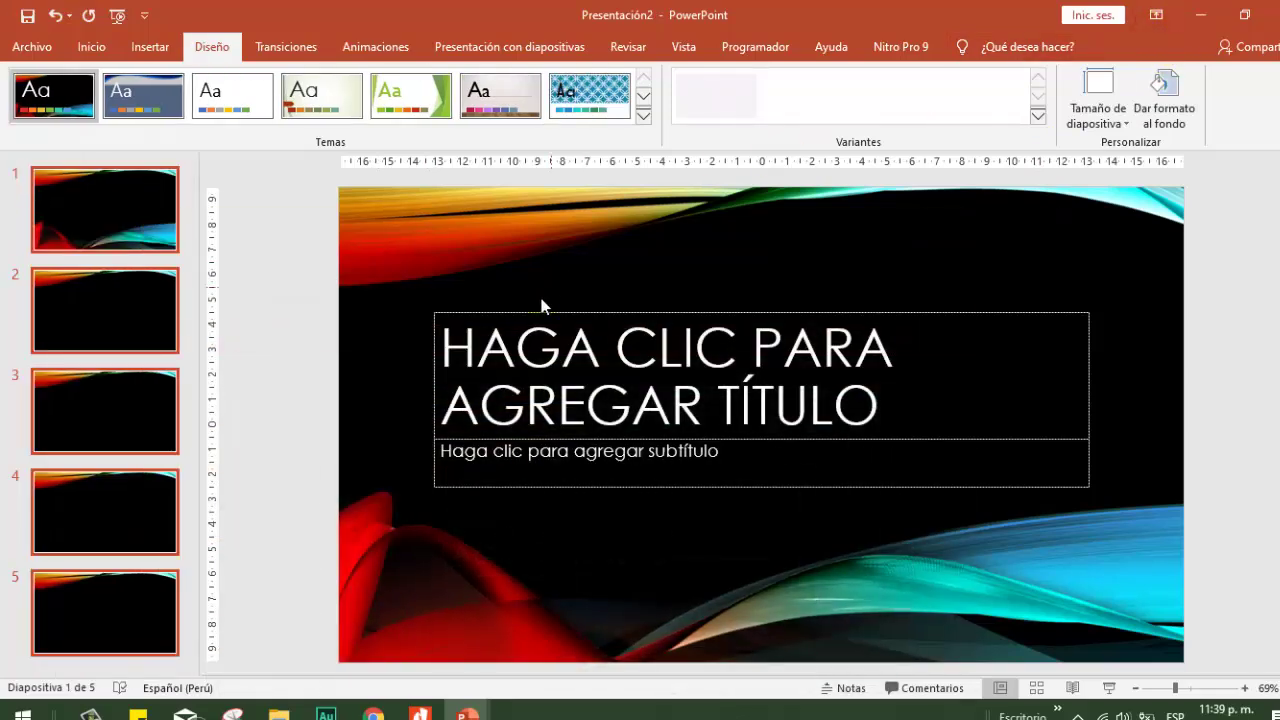
pyautogui.click(373, 712)
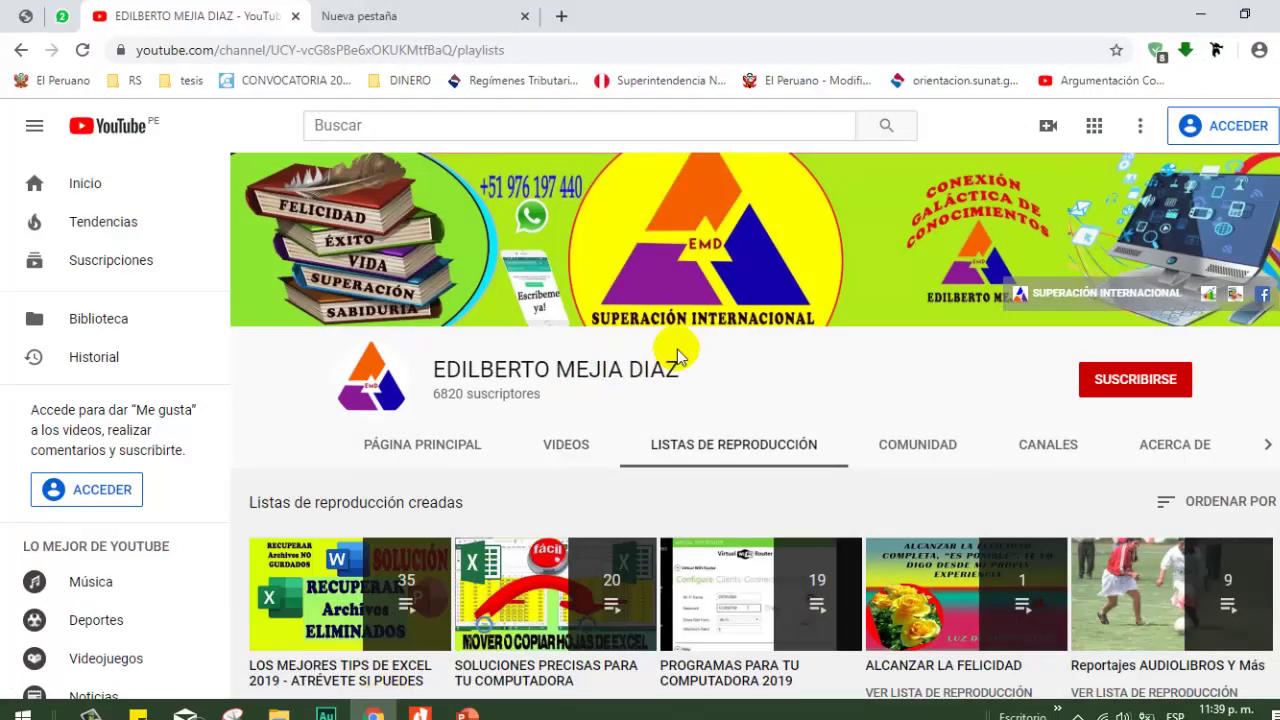